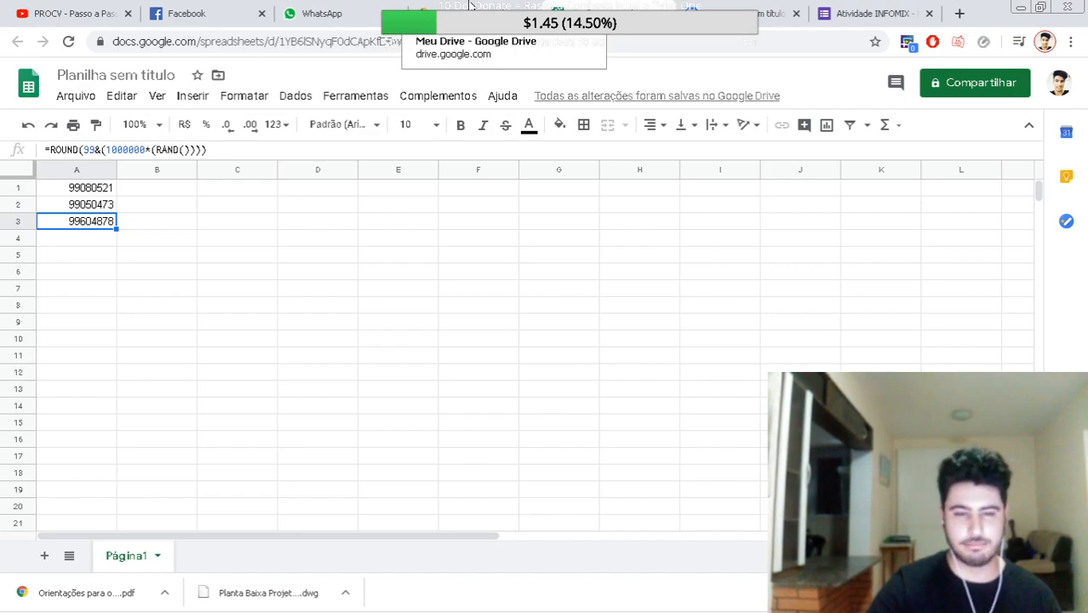
Switch to Google Drive and examine the file types available for creating a new file, including the additional ones.
click(469, 5)
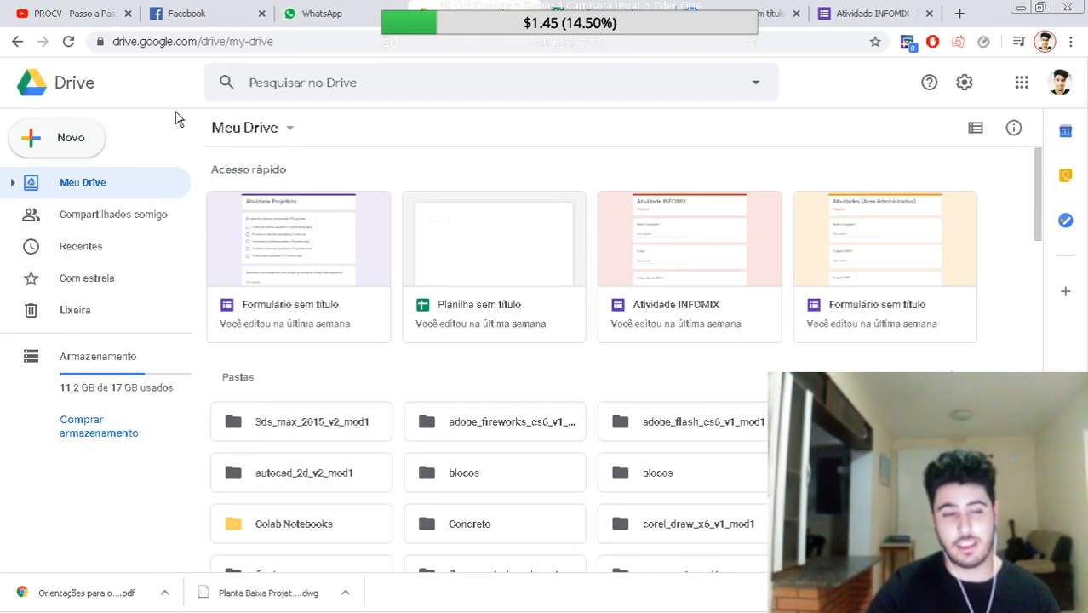
click(98, 141)
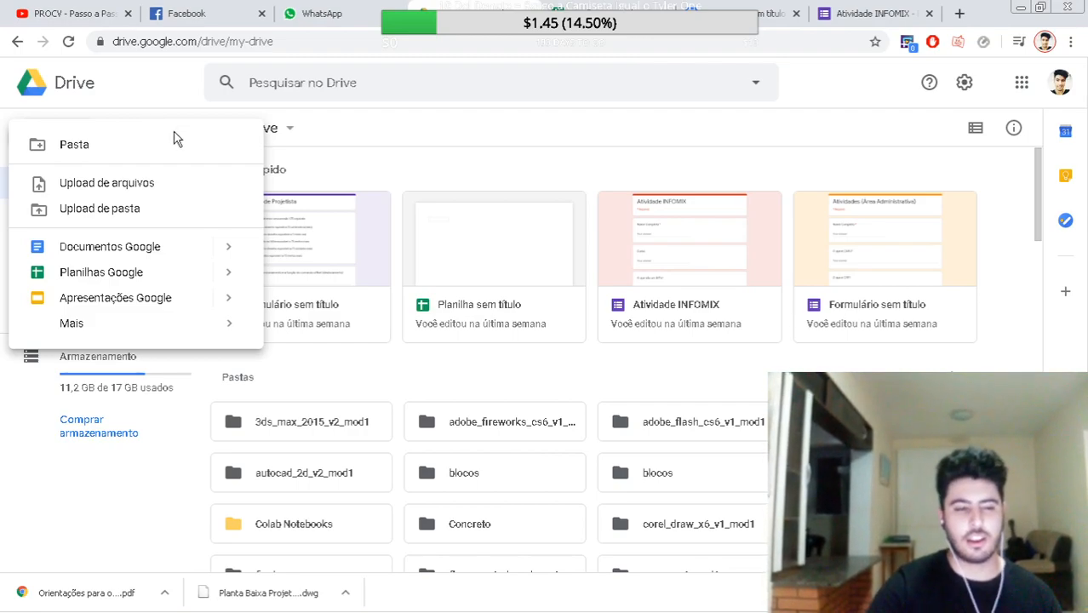
mouse_move(126, 319)
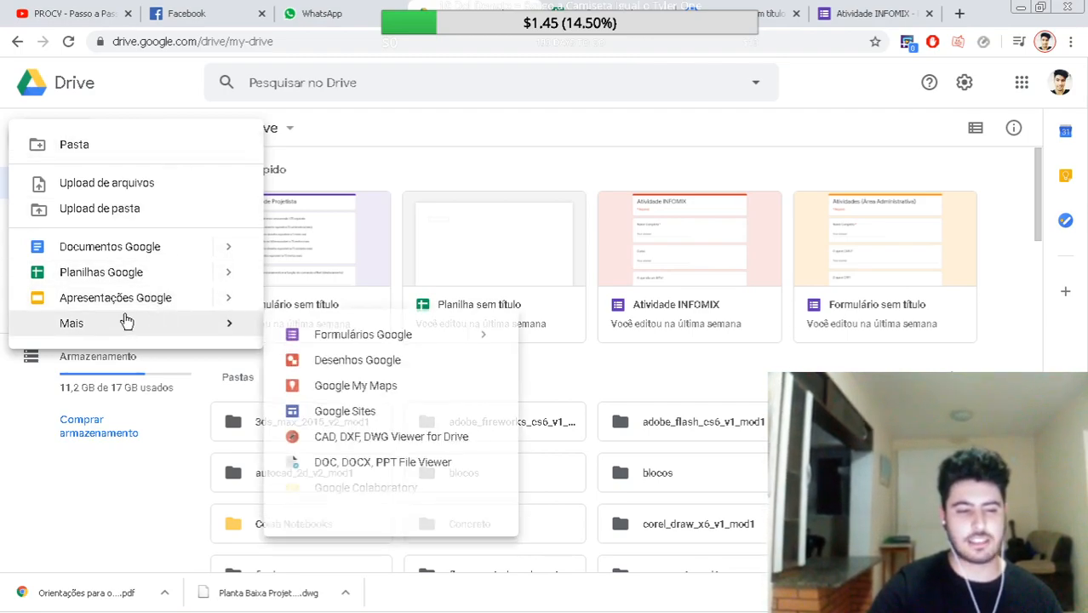
click(167, 471)
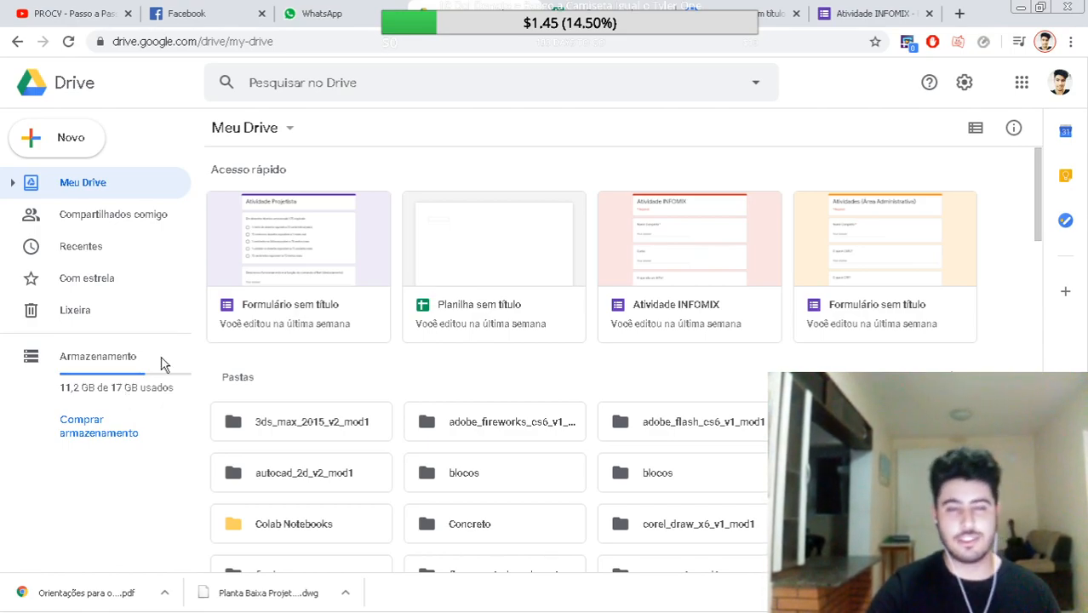
click(50, 145)
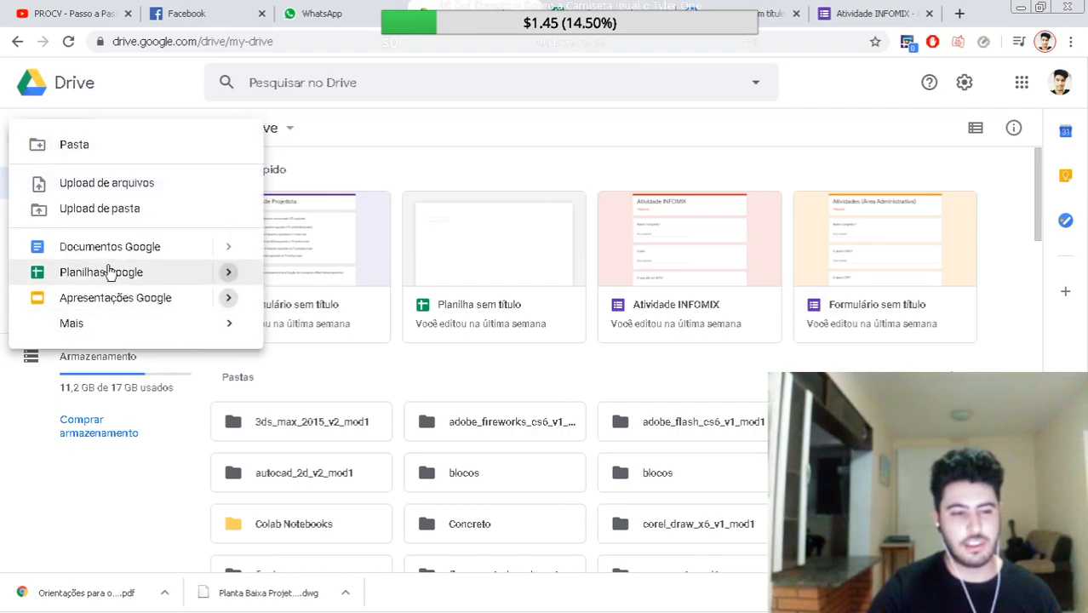
mouse_move(125, 271)
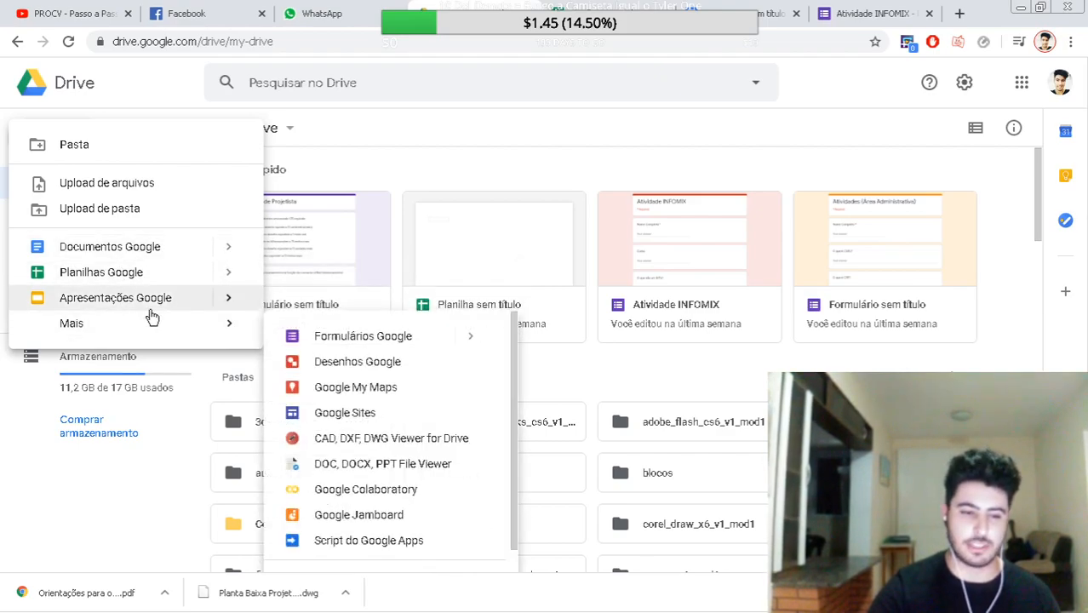
mouse_move(173, 324)
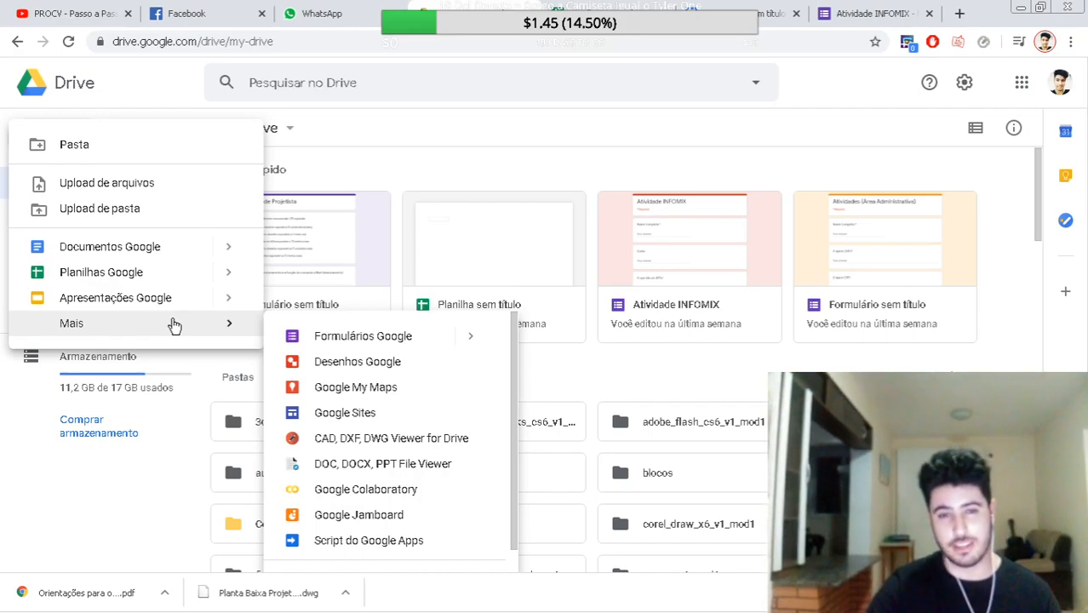
click(408, 178)
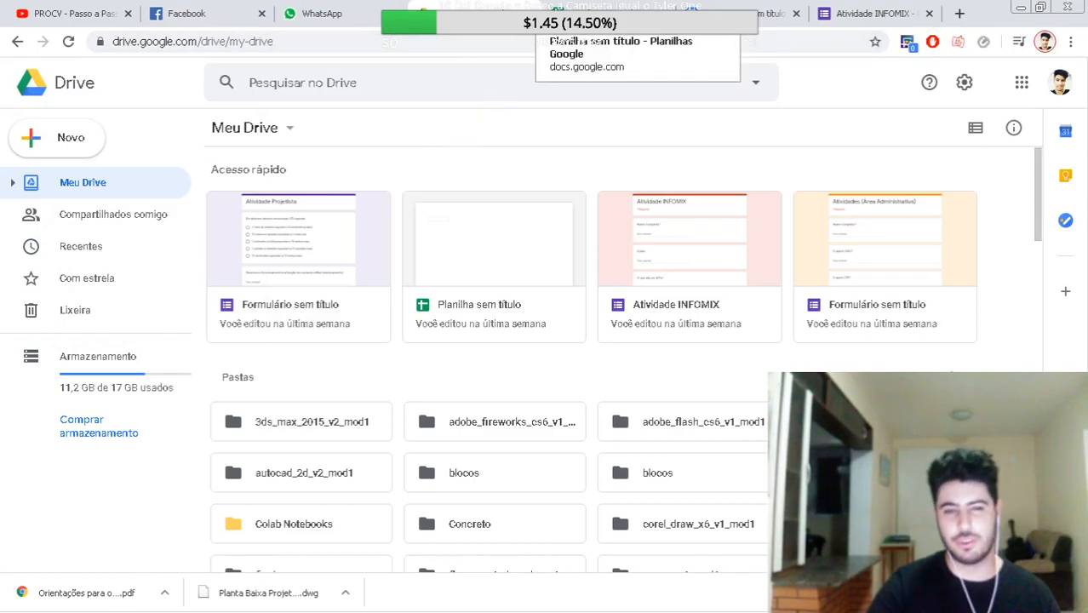
Return to the untitled Google Sheets spreadsheet and inspect the contents of cells A1, A2 and A3.
click(596, 12)
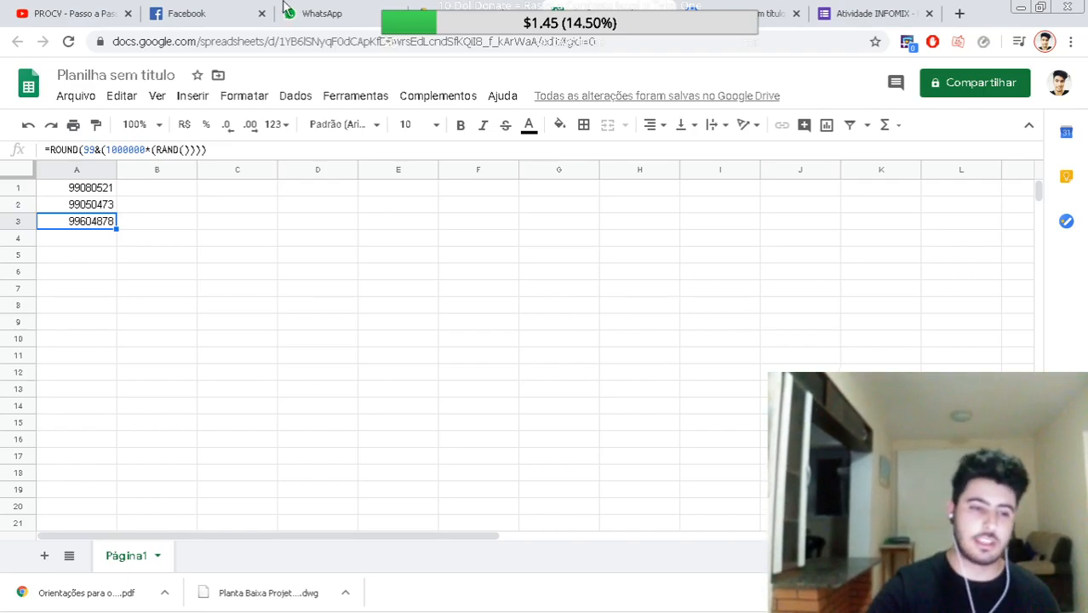
click(94, 192)
click(93, 208)
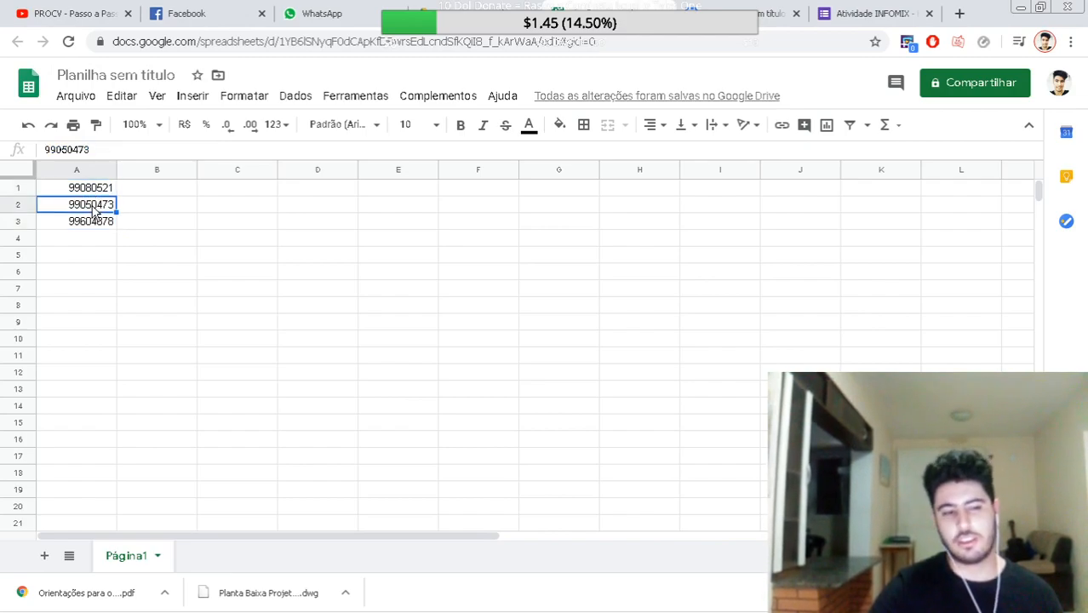
click(92, 192)
click(98, 208)
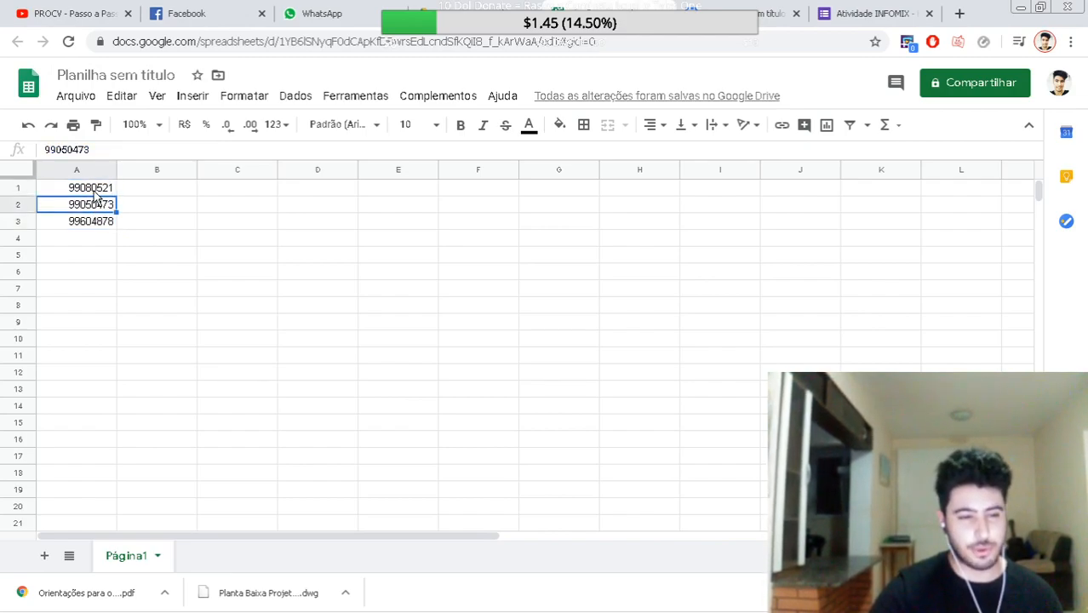
click(94, 194)
click(100, 211)
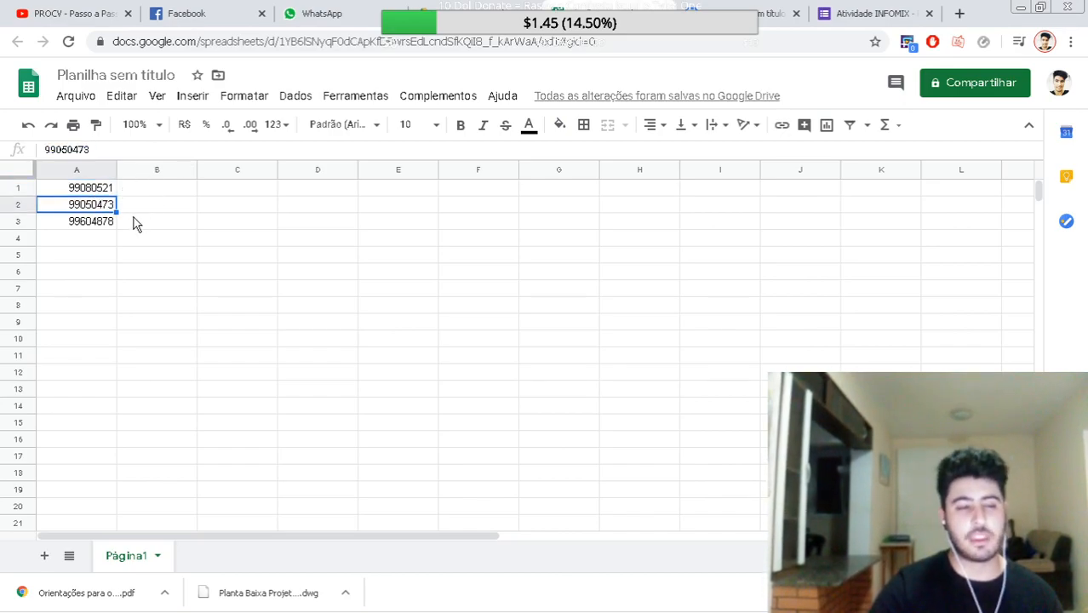
click(103, 224)
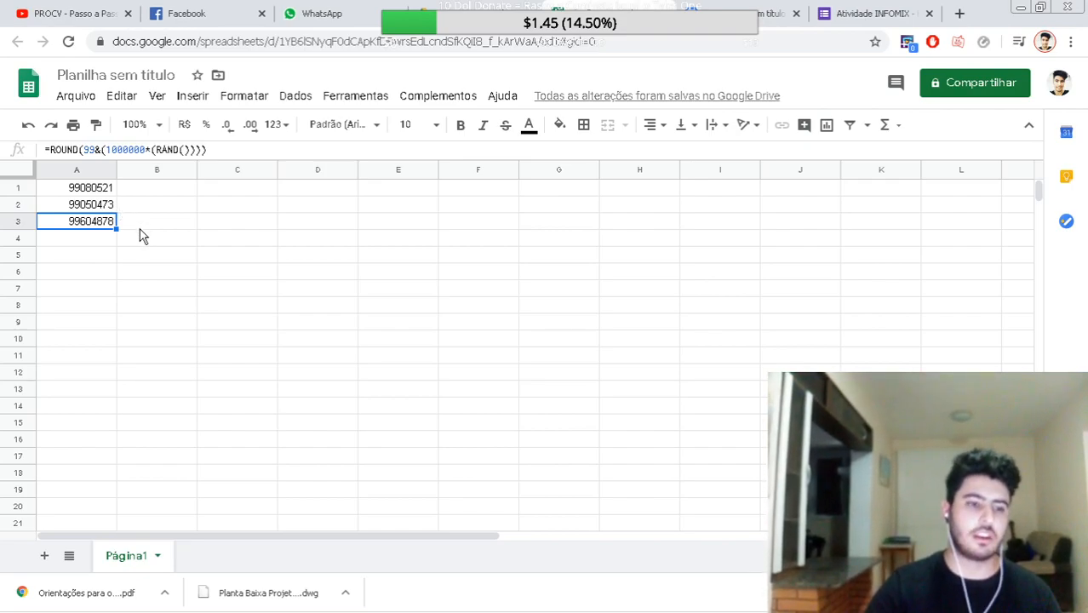
Copy the whole ROUND formula from cell A3 and paste it into a new Notepad document.
click(92, 151)
click(77, 150)
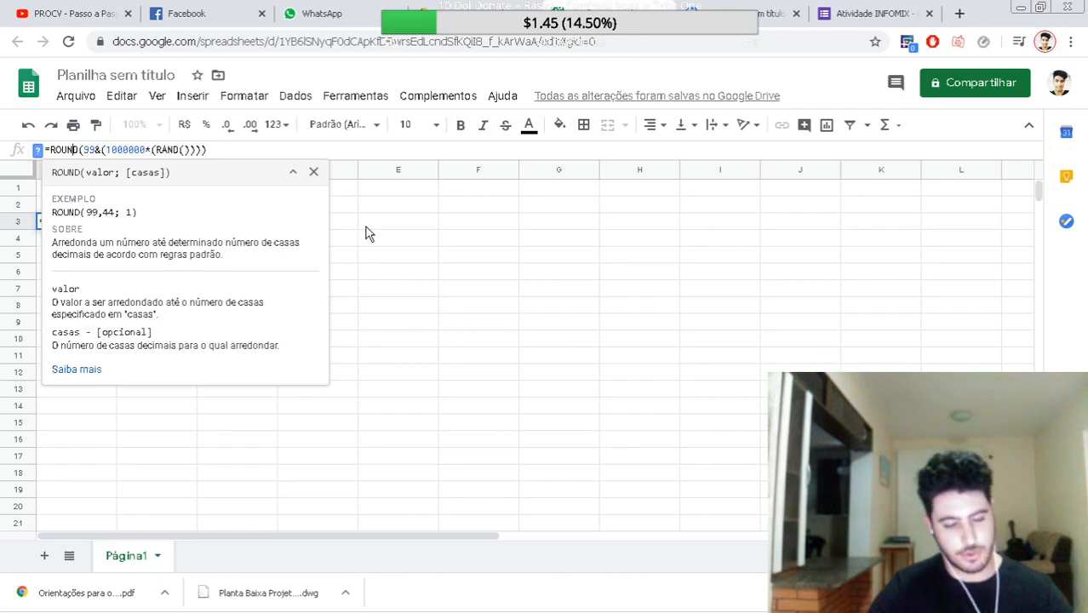
key(Escape)
click(130, 150)
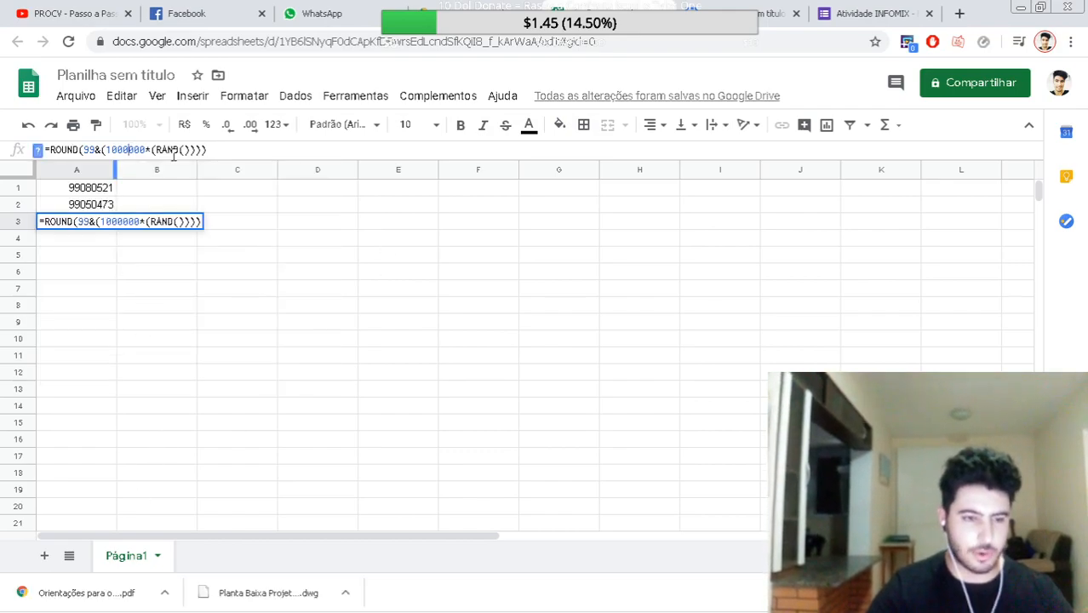
drag(228, 150, 39, 152)
key(ctrl+c)
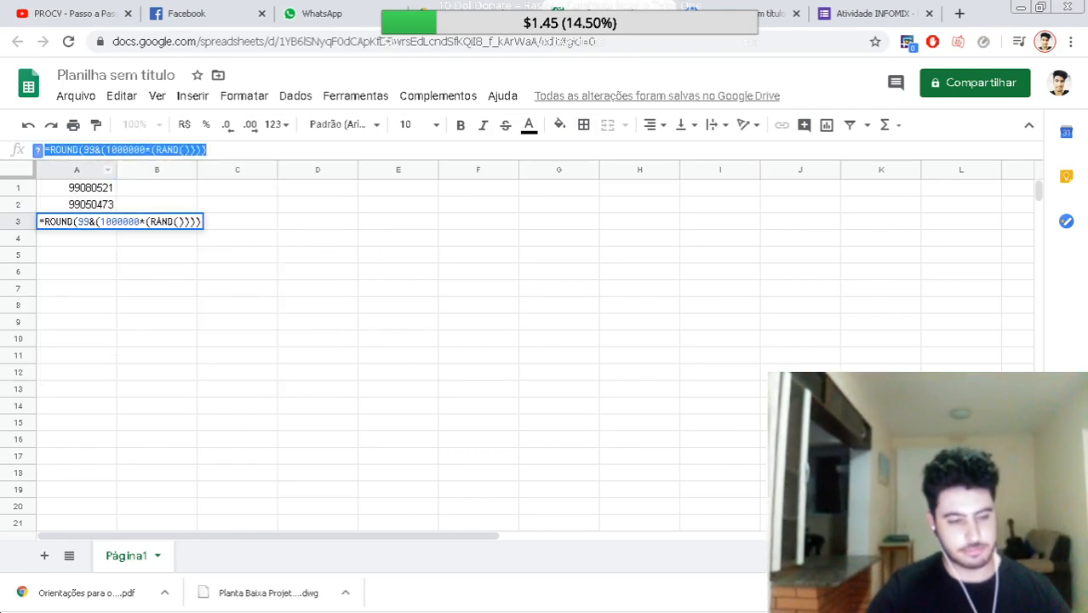
key(super)
text(bloco)
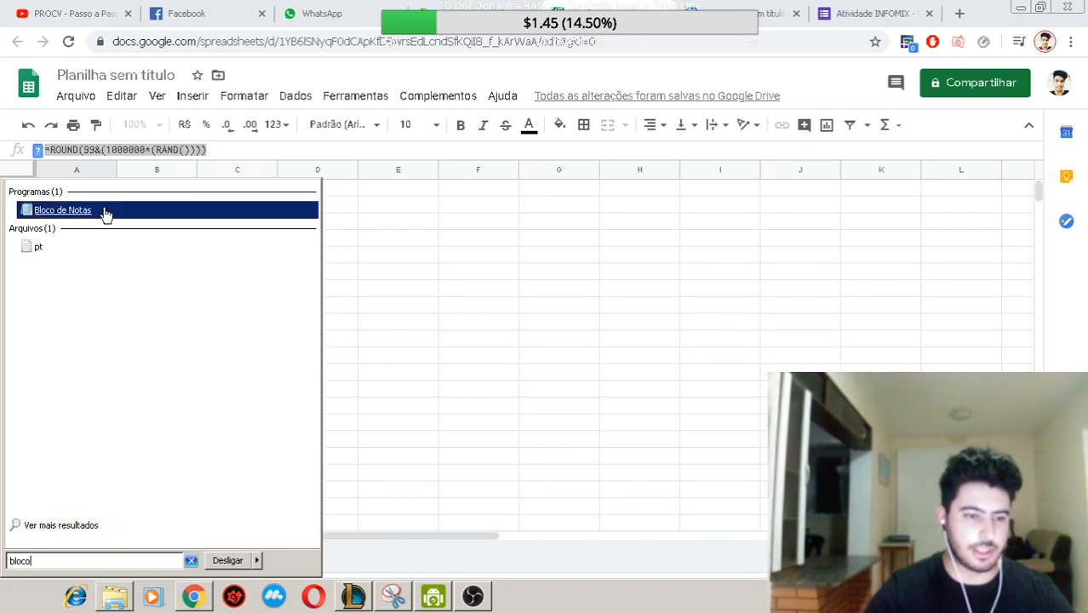
click(104, 212)
key(ctrl+v)
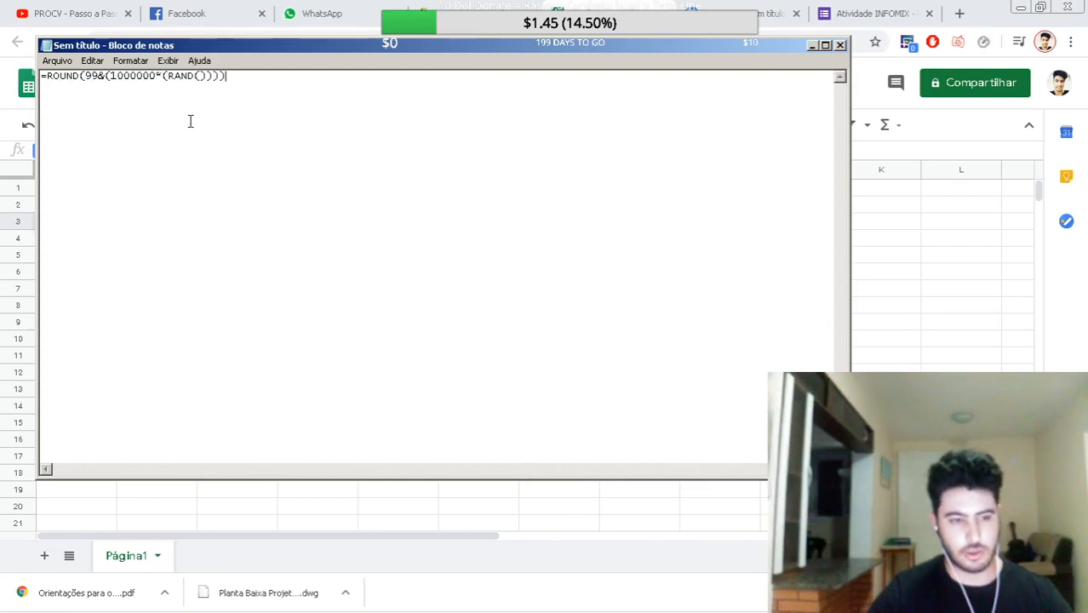
Set the font size of the pasted formula to 72.
key(ctrl+a)
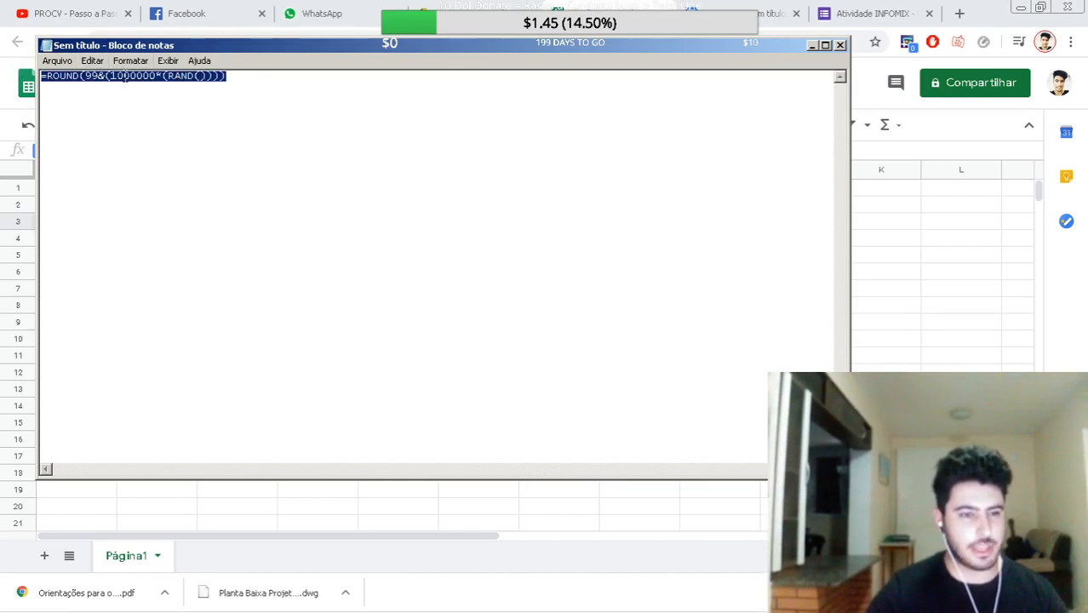
click(130, 60)
click(173, 90)
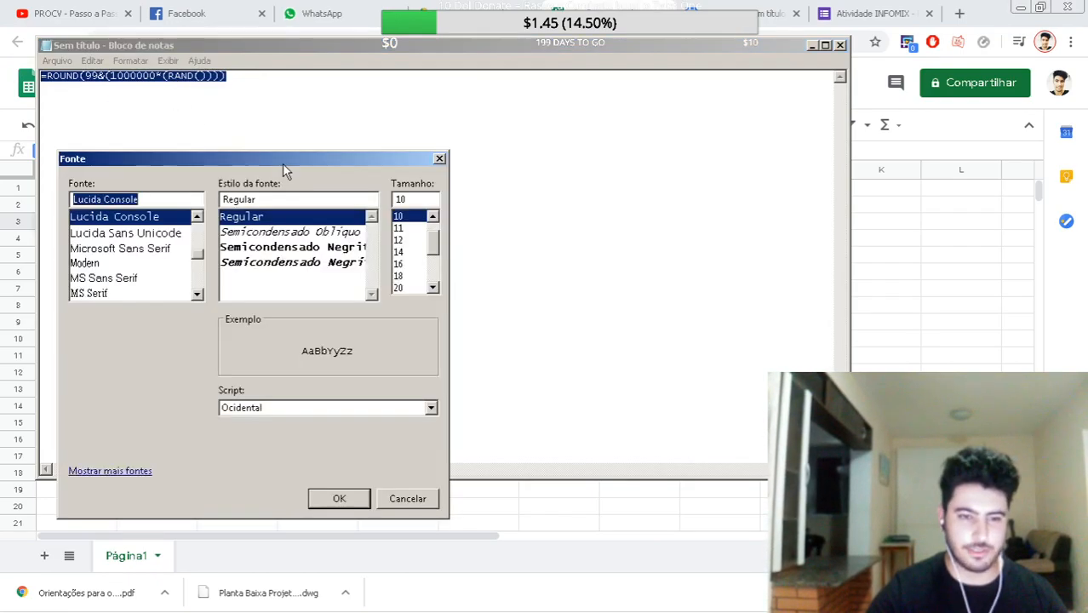
scroll(435, 247, down, 3)
click(413, 290)
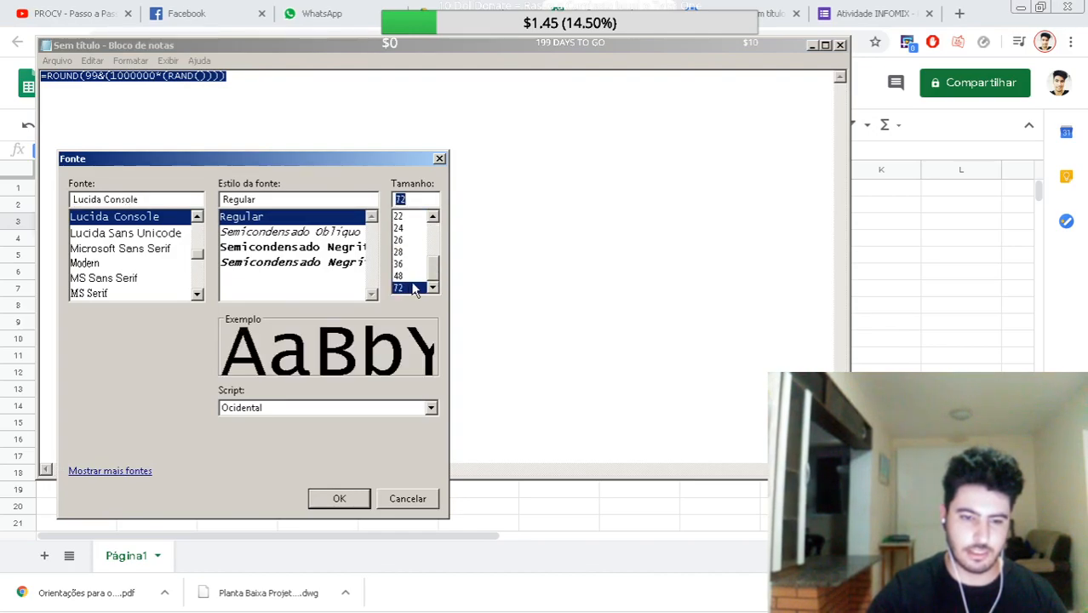
click(360, 500)
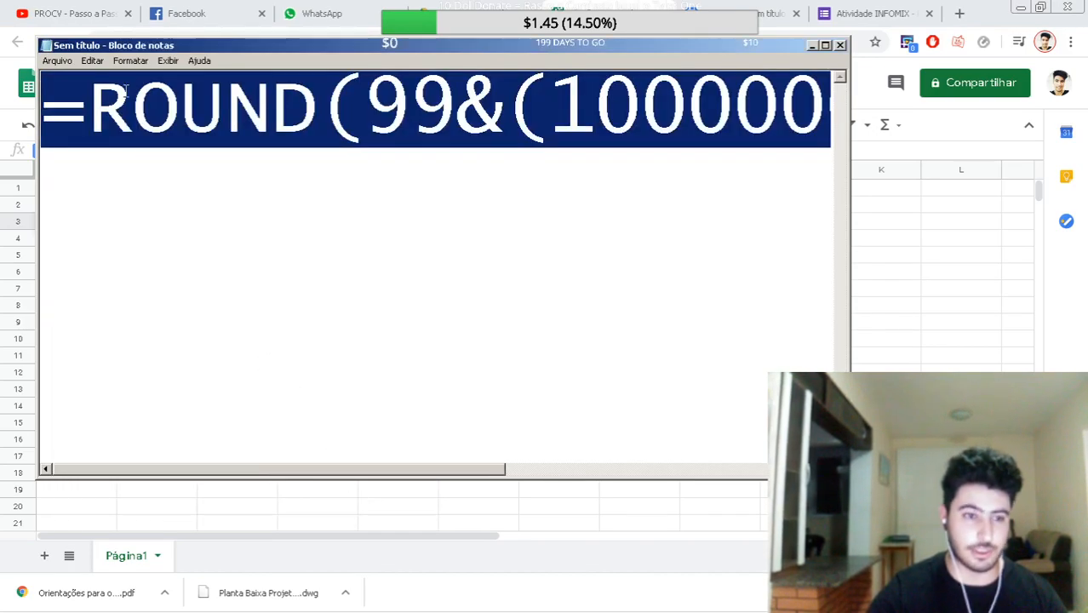
Reduce the font size so the whole formula fits on one line, and move the Notepad window to uncover cells A1 to A3.
click(130, 61)
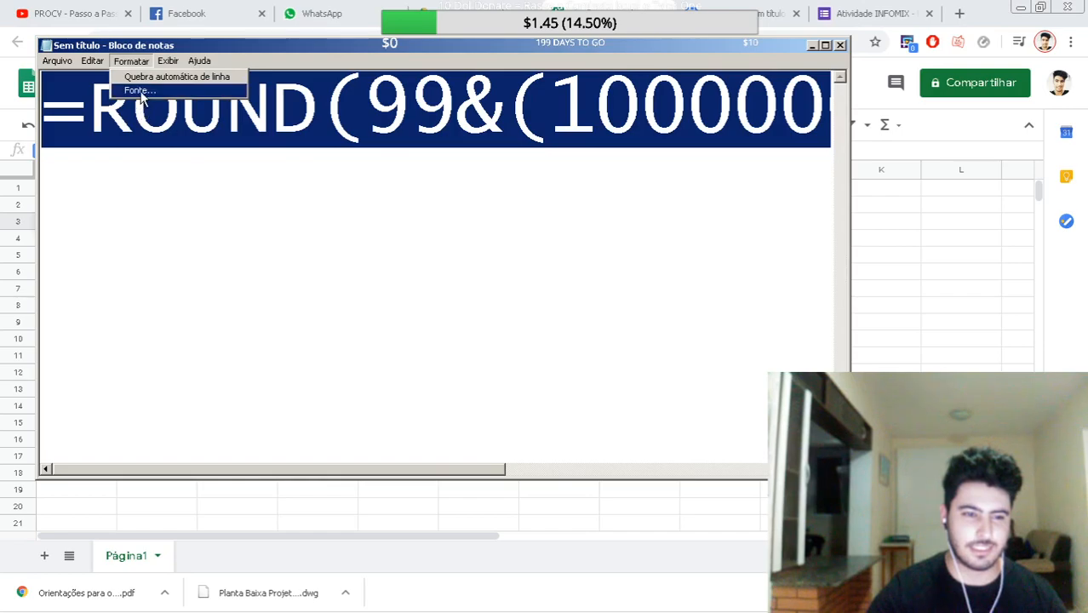
click(142, 90)
mouse_move(433, 274)
mouse_down()
mouse_move(436, 255)
mouse_move(434, 272)
mouse_up()
click(412, 254)
click(409, 276)
click(339, 502)
click(321, 222)
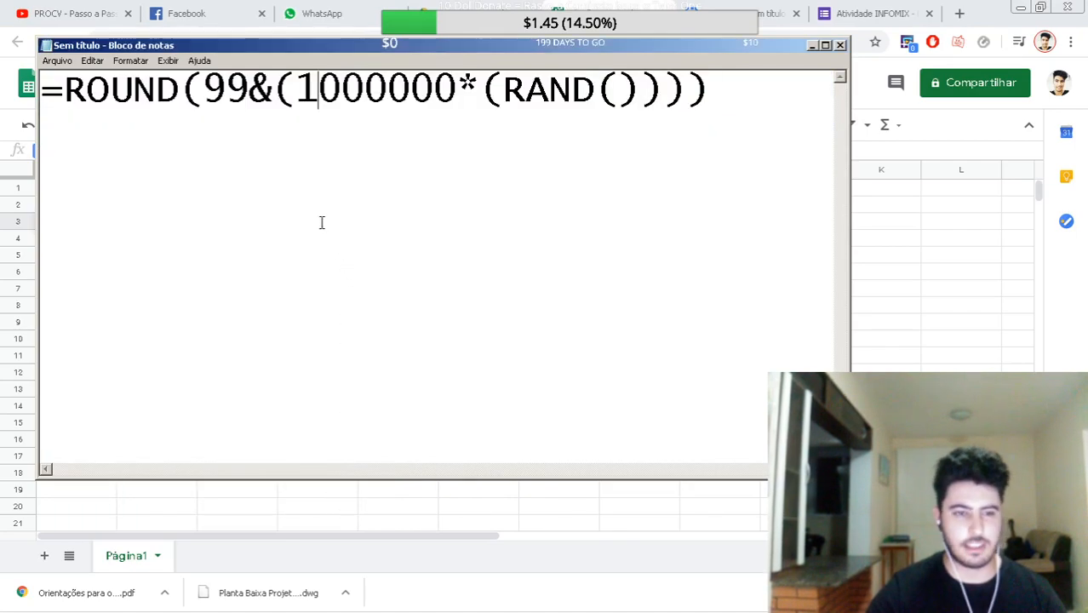
drag(444, 42, 601, 147)
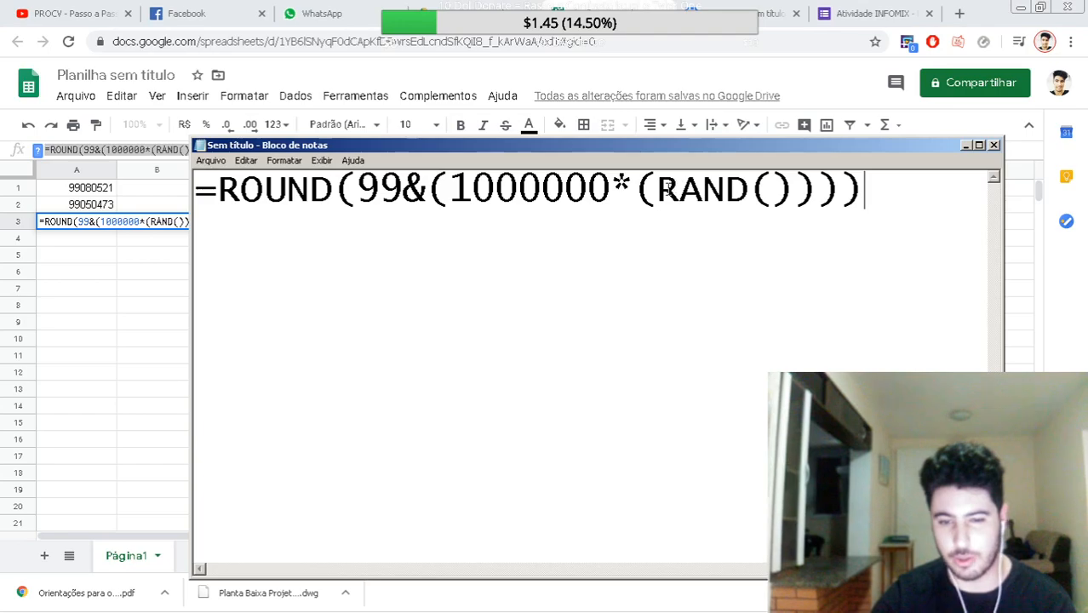
Examine the RAND() function inside the enlarged formula by highlighting it.
drag(656, 189, 794, 189)
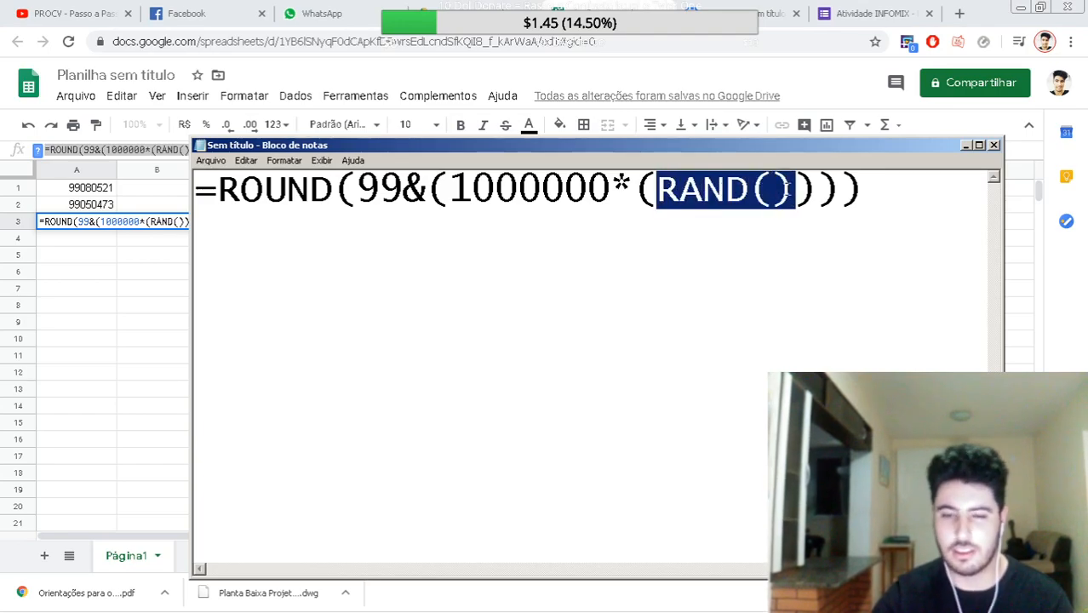
click(780, 188)
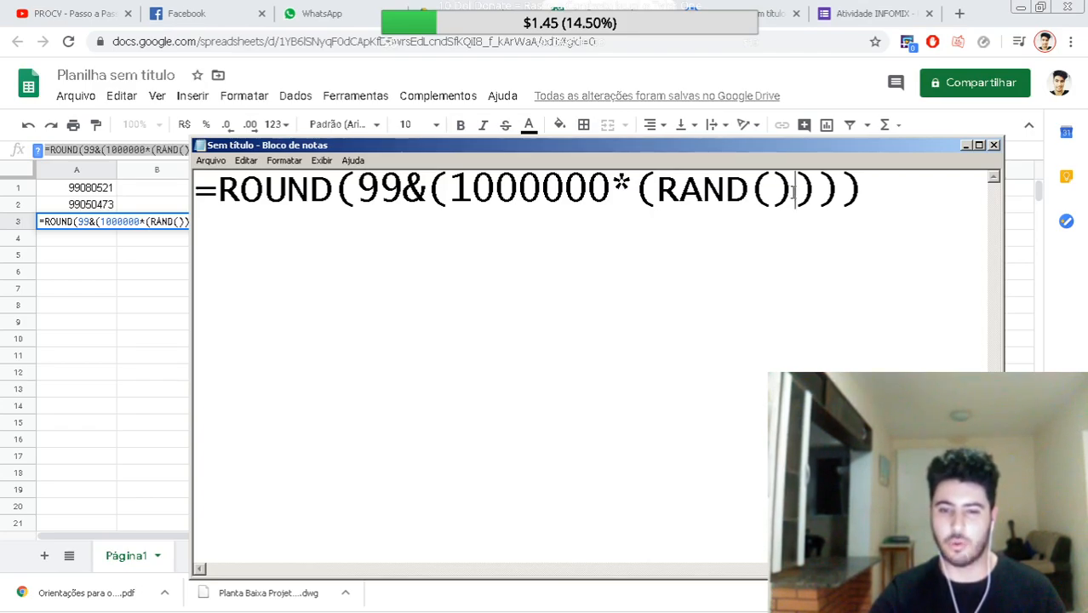
drag(791, 193, 667, 192)
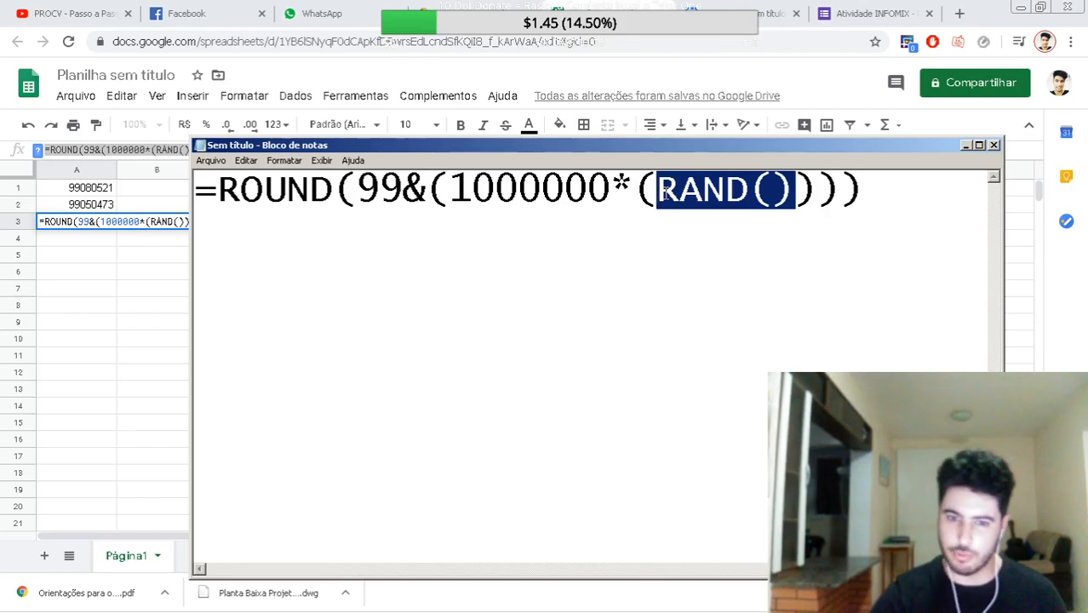
click(665, 192)
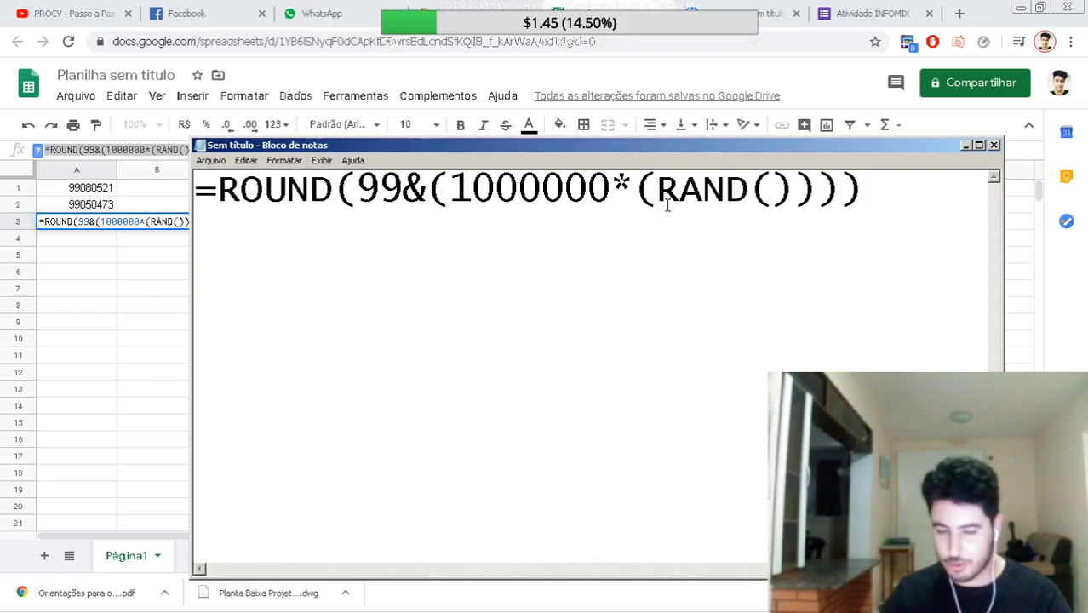
drag(474, 188, 787, 194)
click(606, 182)
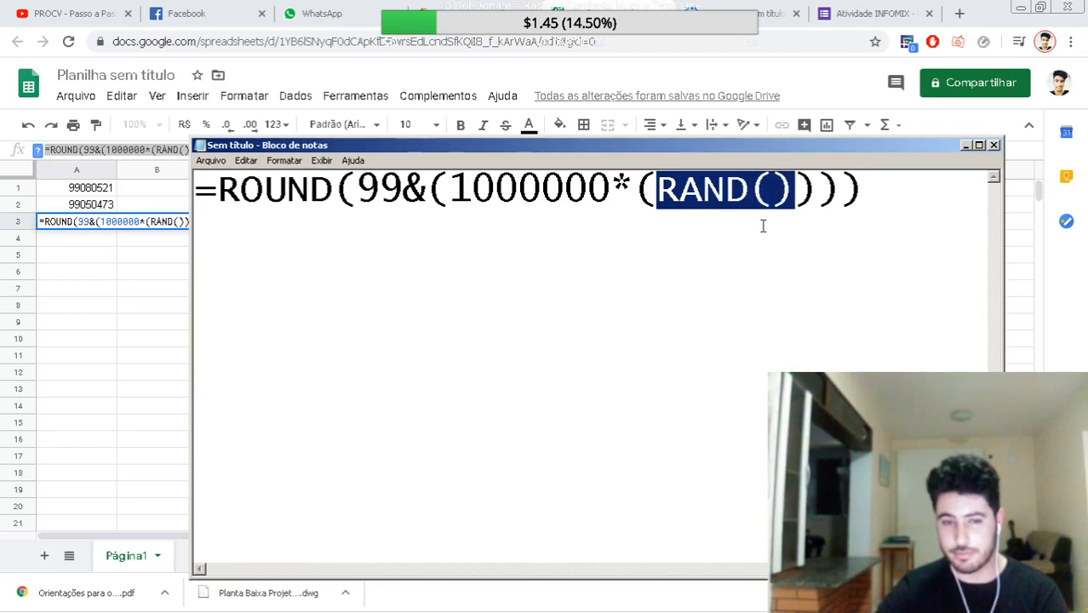
Examine the 1000000 multiplier, the 99 prefix and the enclosing ROUND function of the formula.
click(544, 191)
drag(457, 189, 505, 187)
click(546, 187)
click(505, 190)
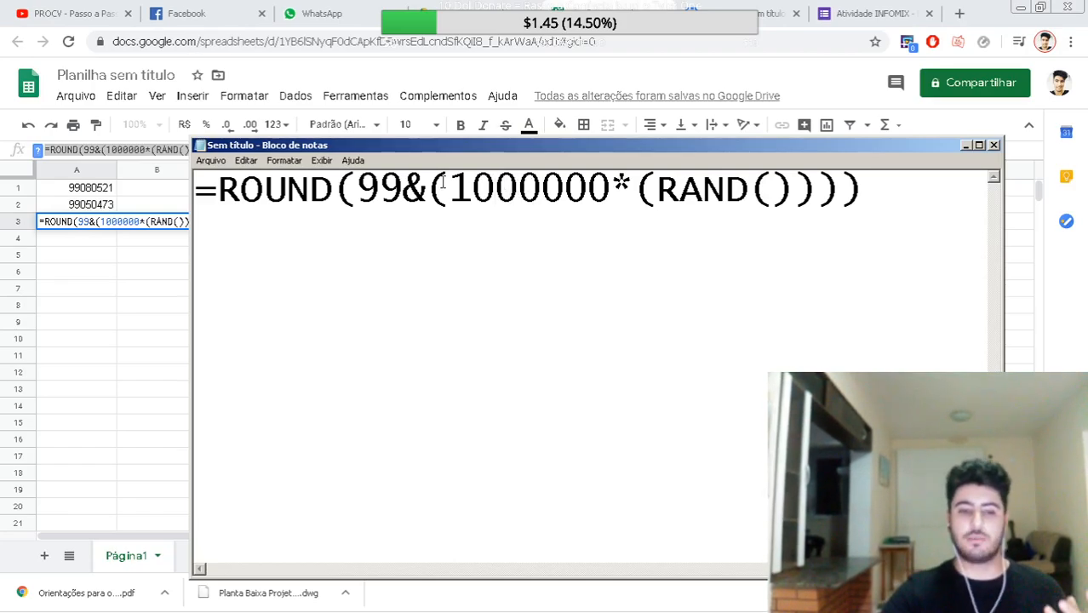
drag(404, 188, 366, 189)
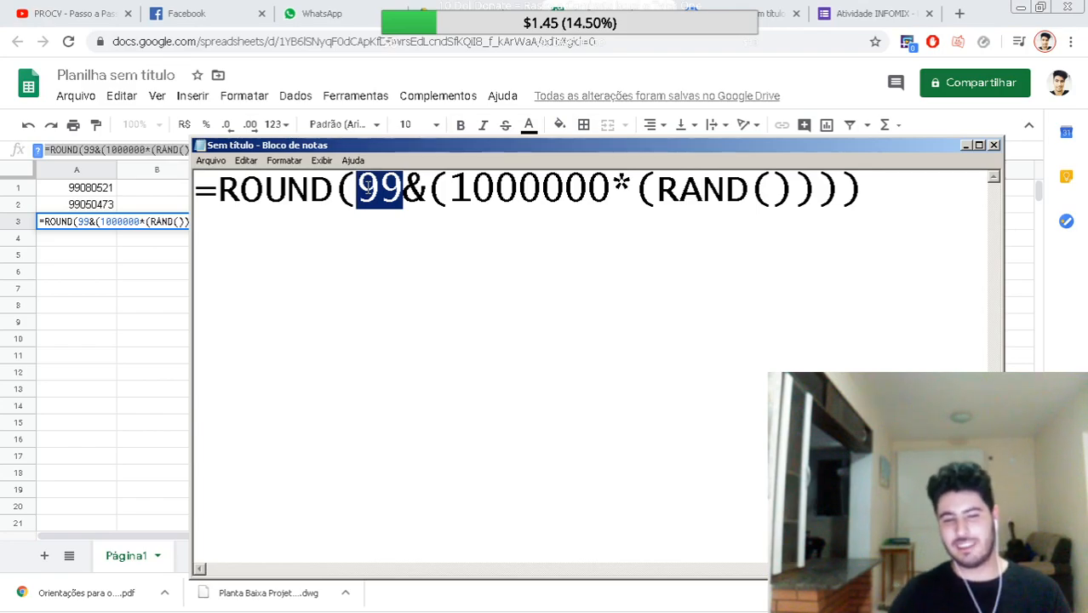
click(367, 189)
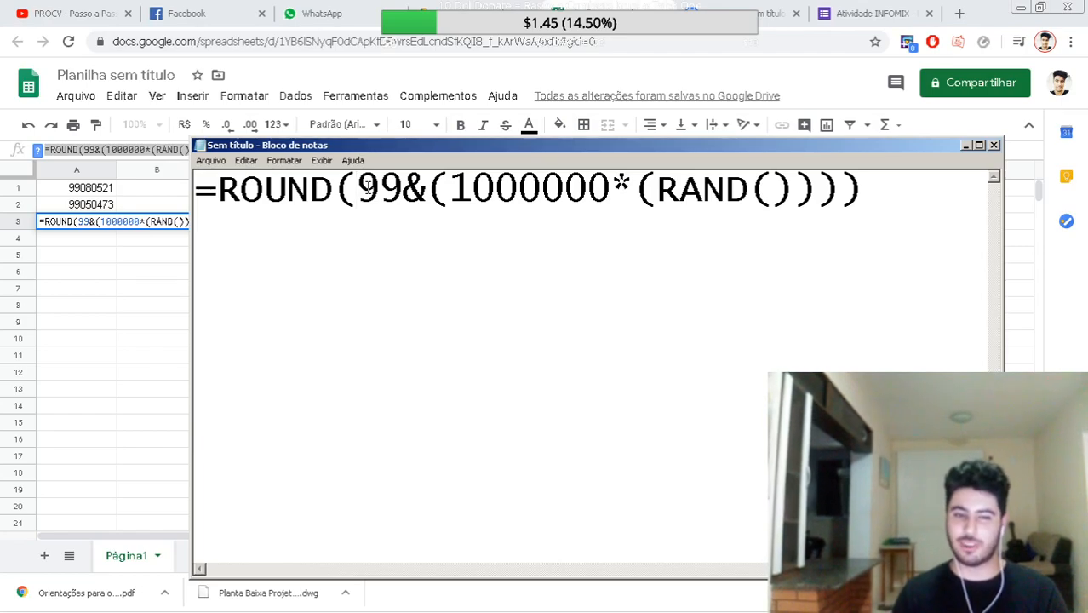
drag(219, 190, 860, 187)
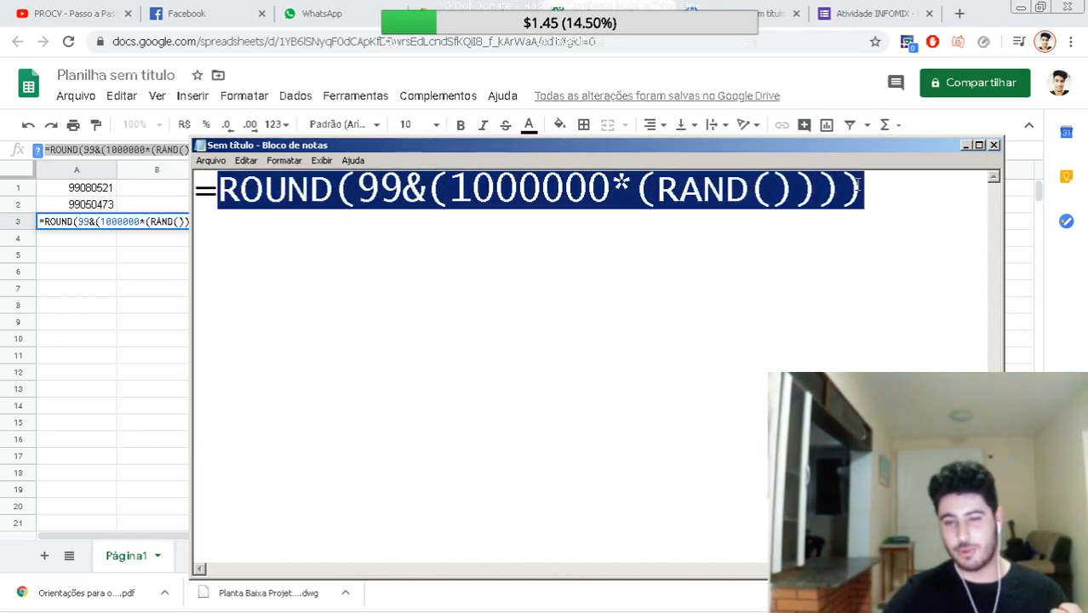
click(856, 181)
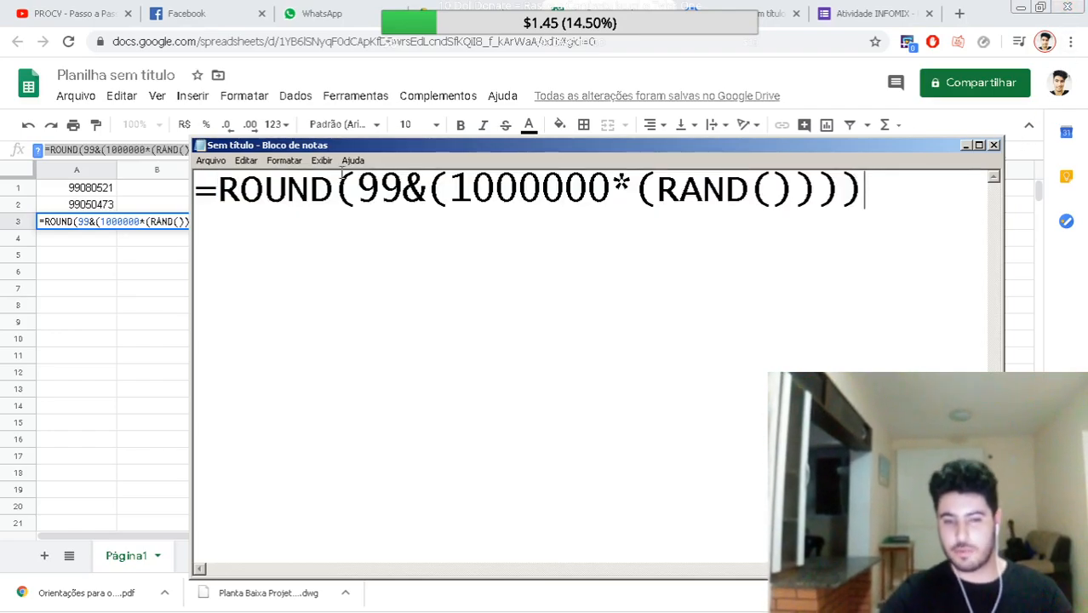
drag(333, 189, 222, 185)
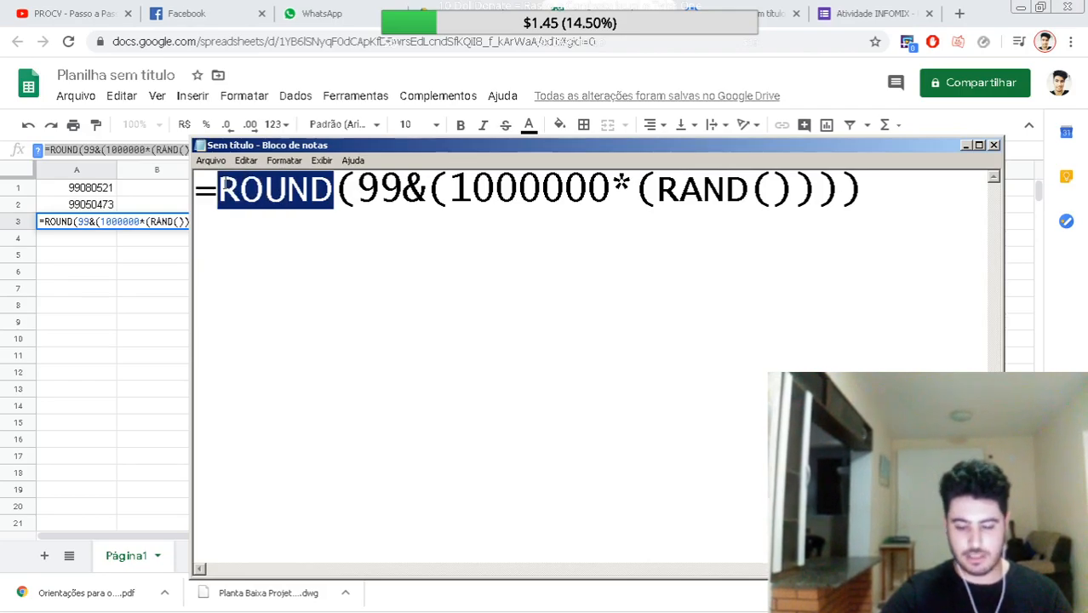
key(BackSpace)
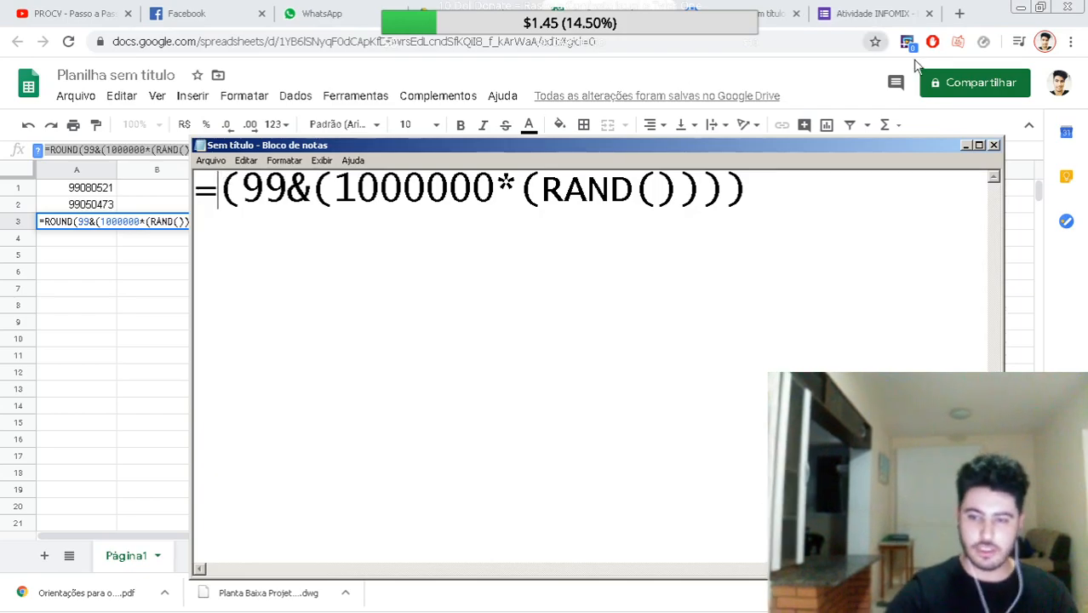
key(ctrl+z)
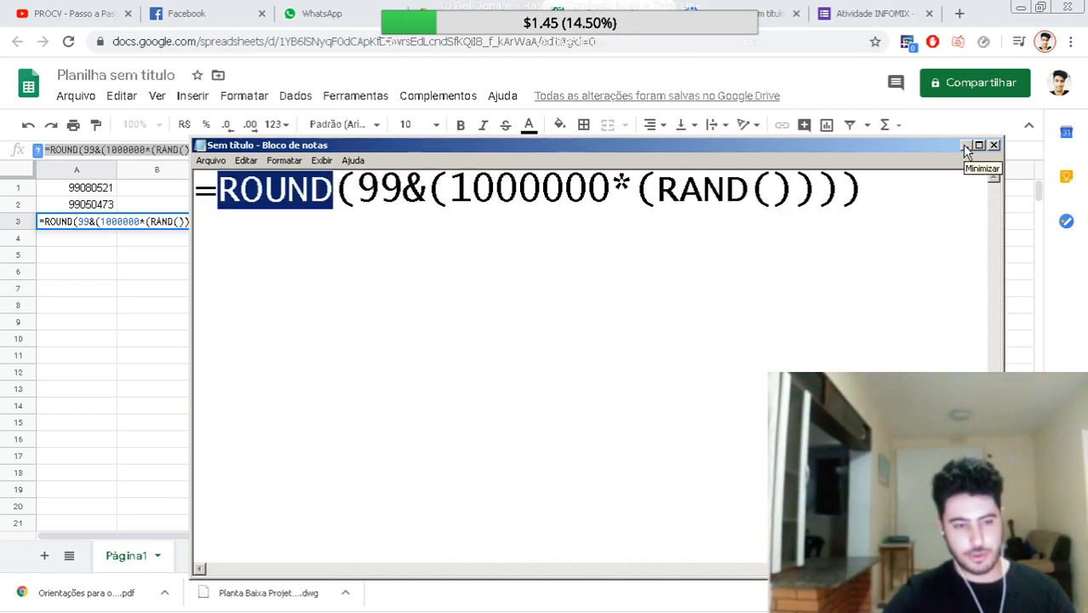
Minimize Notepad and remove the ROUND function from the formula in cell A3, leaving =99&(1000000*(RAND())).
click(965, 145)
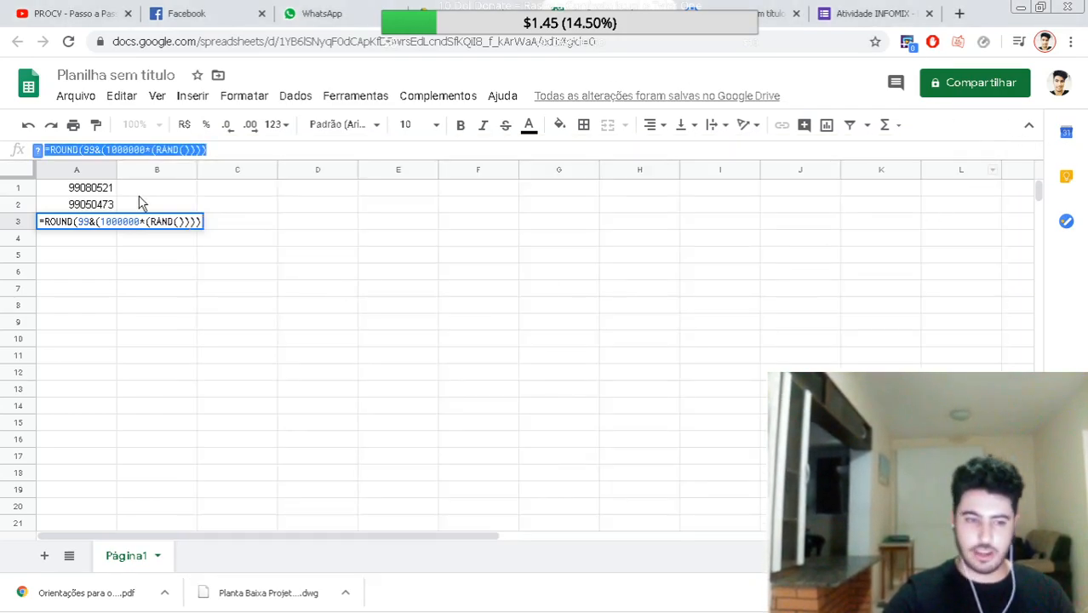
click(109, 221)
mouse_move(51, 222)
mouse_down()
mouse_move(70, 221)
mouse_move(47, 213)
mouse_up()
click(77, 221)
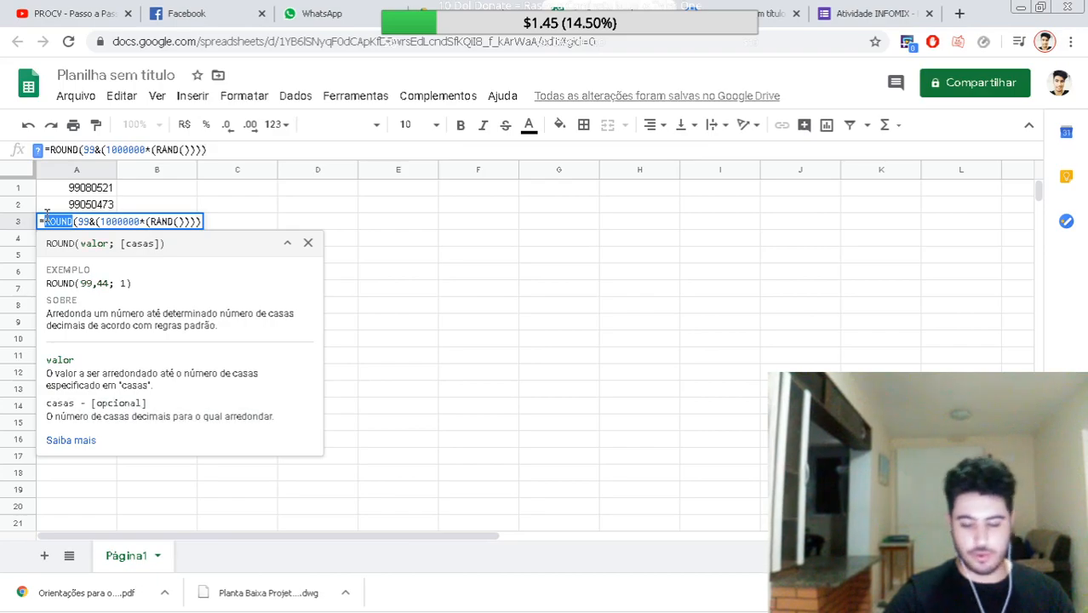
key(BackSpace)
key(Return)
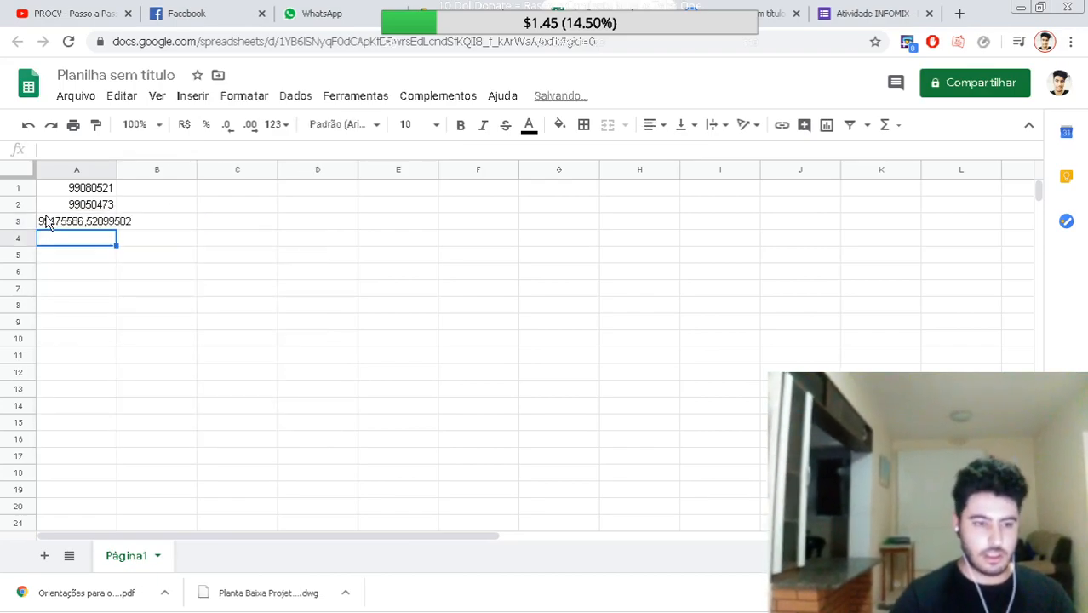
Enlarge the spreadsheet page and examine the result and the formula without ROUND in cell A3.
click(49, 222)
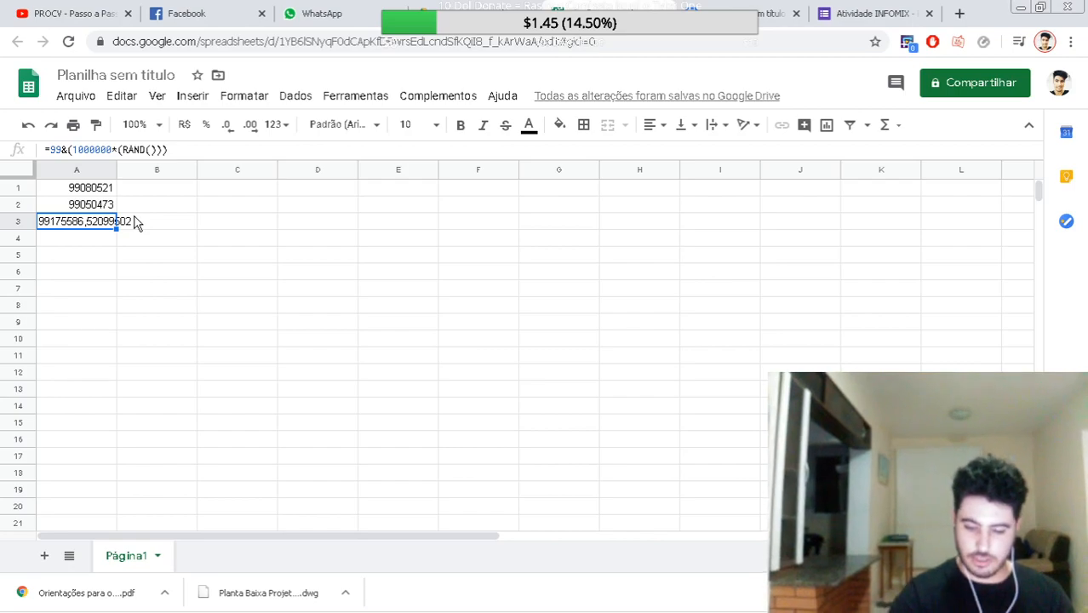
key(ctrl+plus)
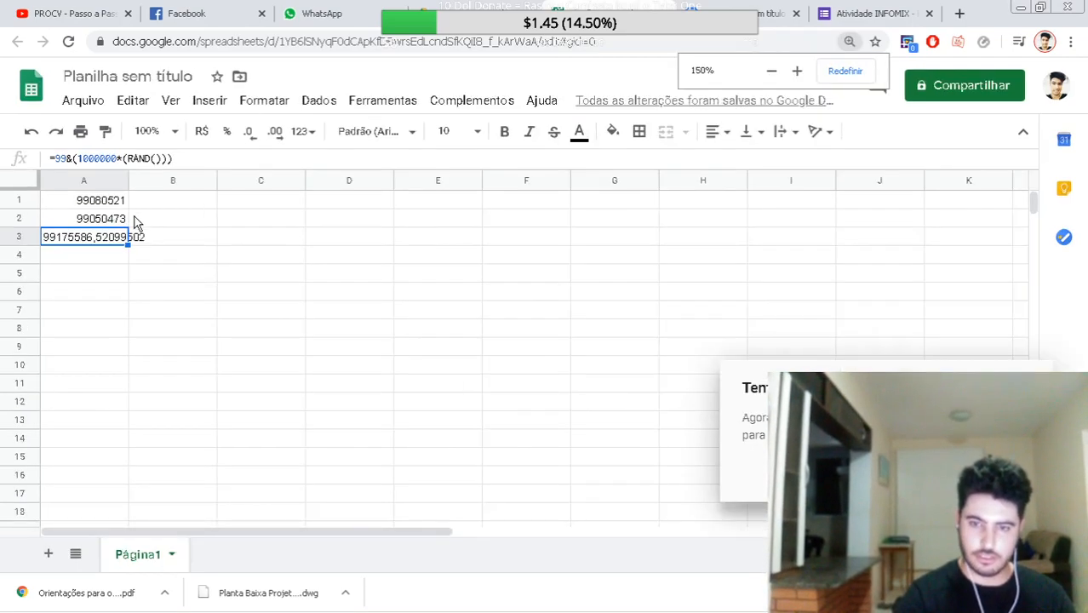
key(ctrl+plus)
key(ctrl+plus)
key(ctrl+plus)
double_click(155, 343)
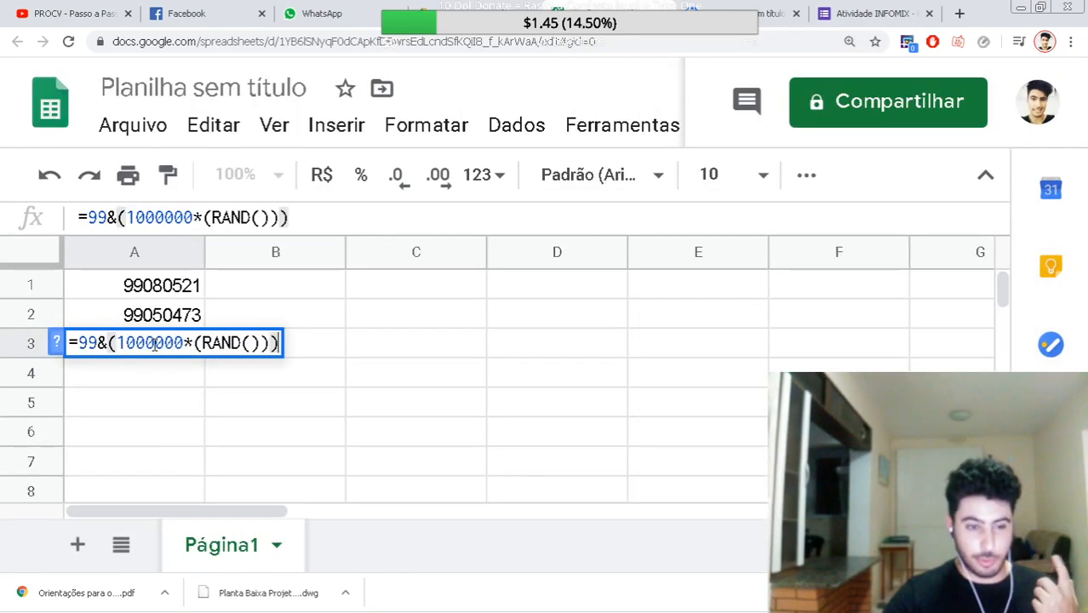
key(Escape)
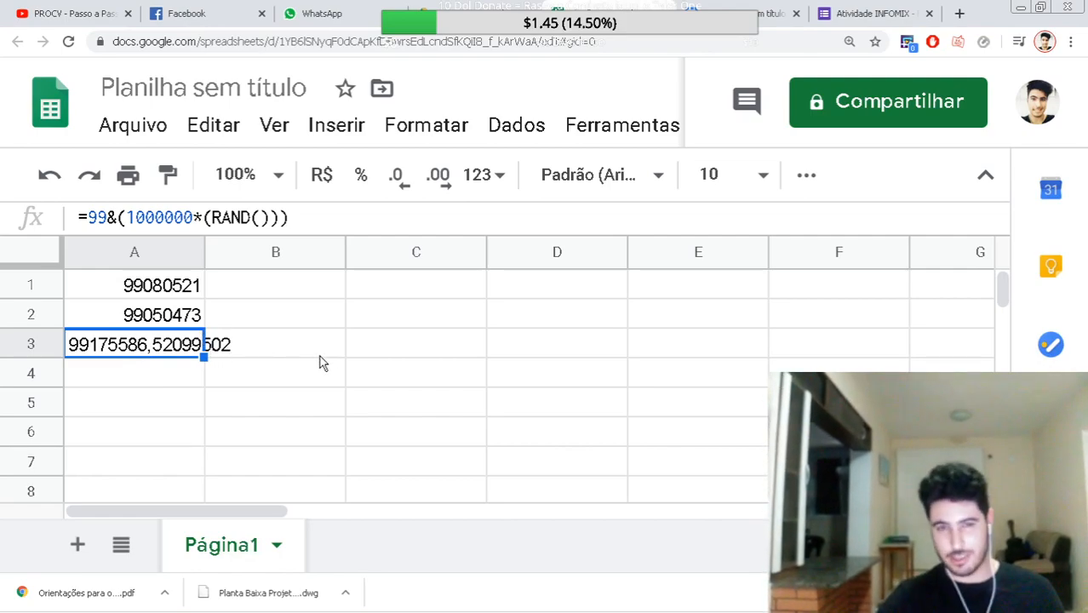
Wrap the formula in cell A3 in the ROUND function so it reads =ROUND(99&(1000000*(RAND()))).
click(91, 218)
text(()
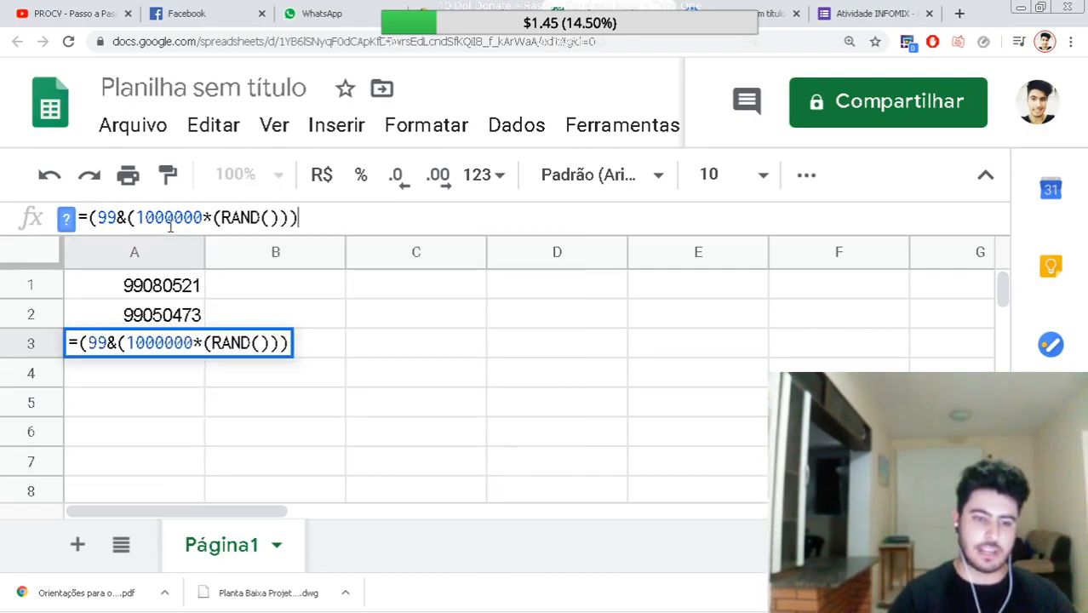
text())
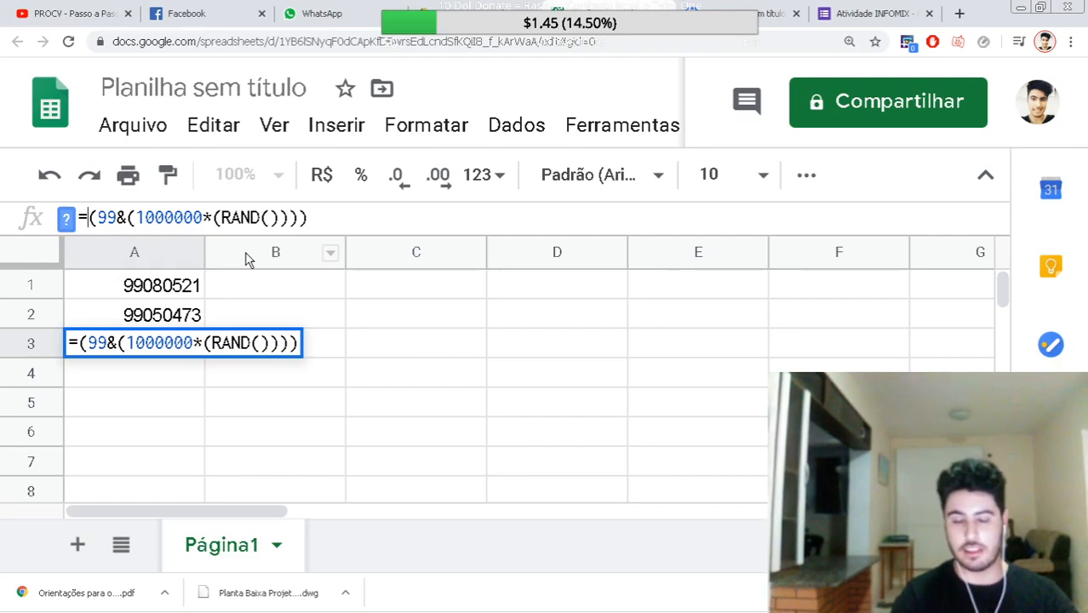
text(Roun)
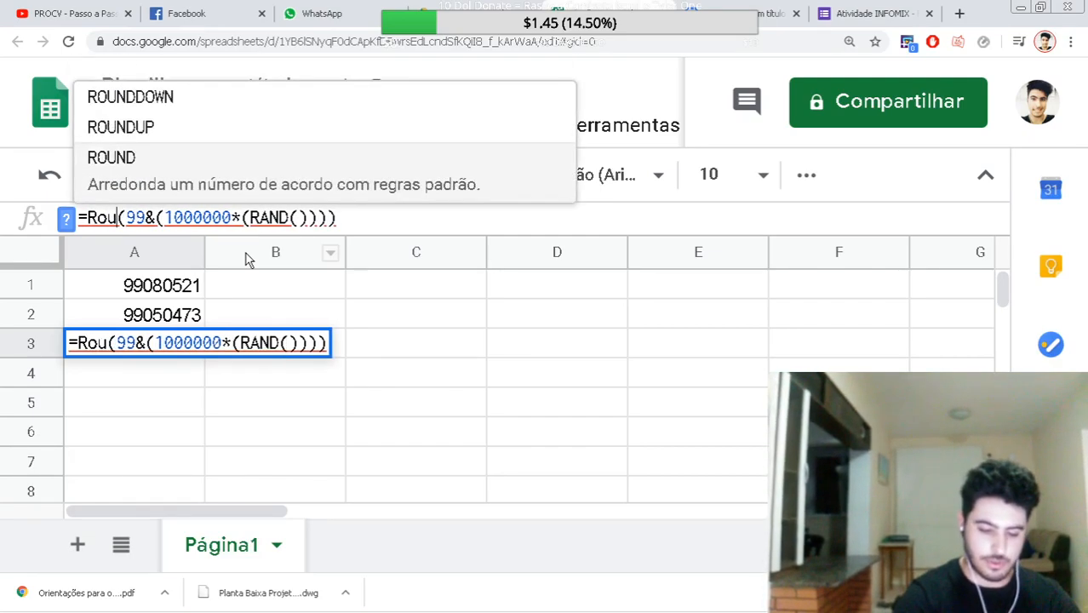
key(Tab)
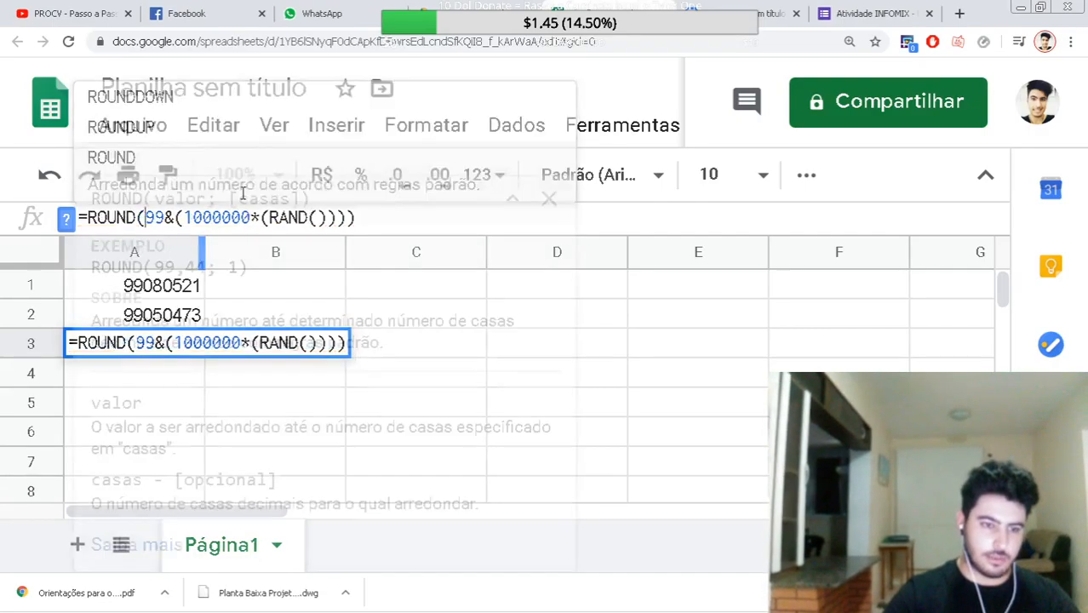
click(513, 199)
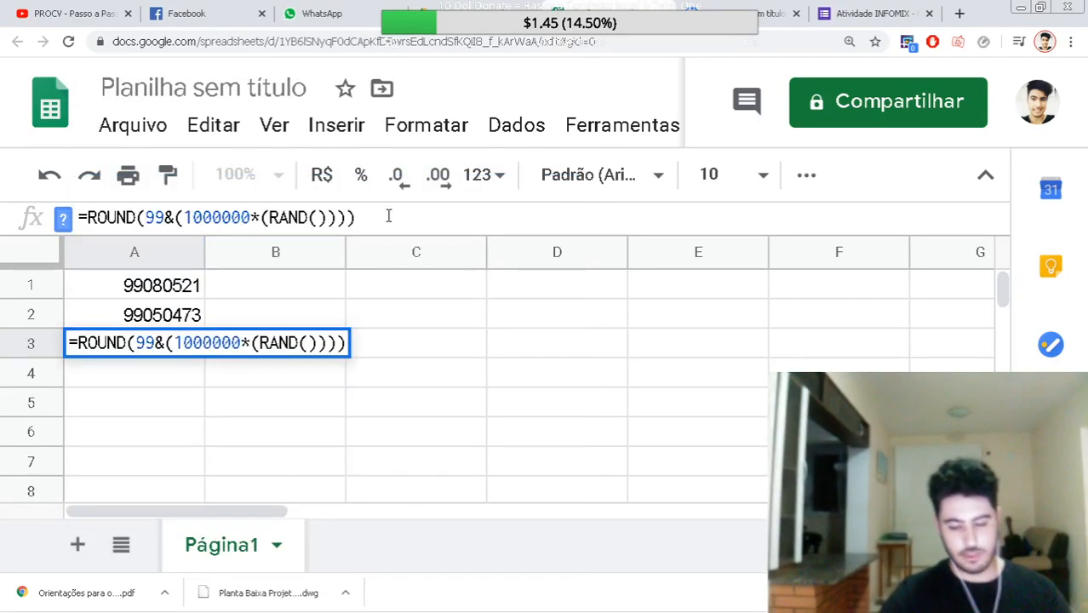
key(Return)
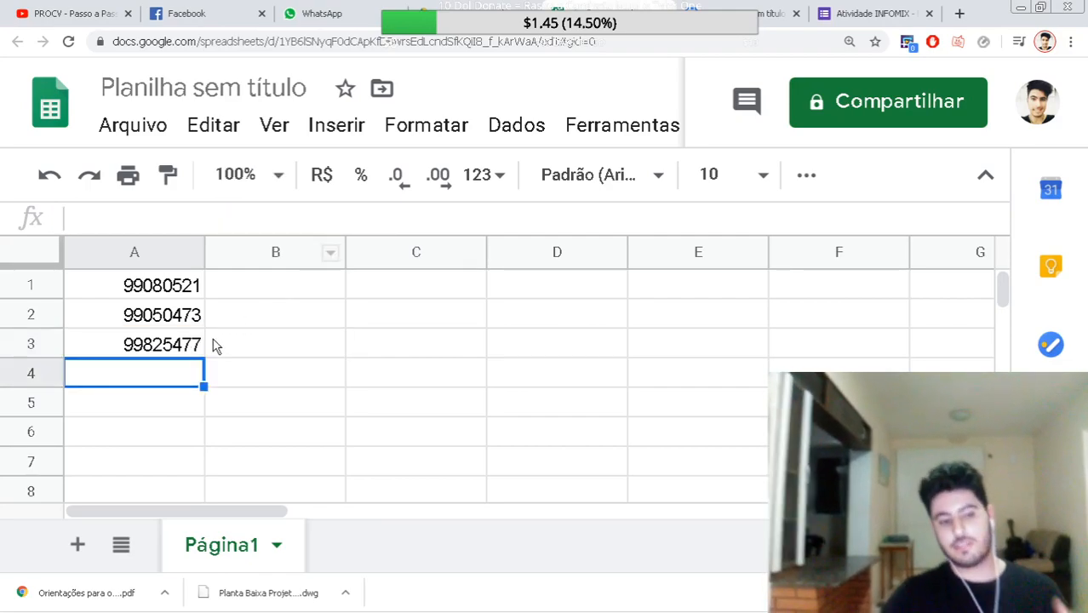
Fill the ROUND formula from cell A3 down through cell A9.
click(201, 348)
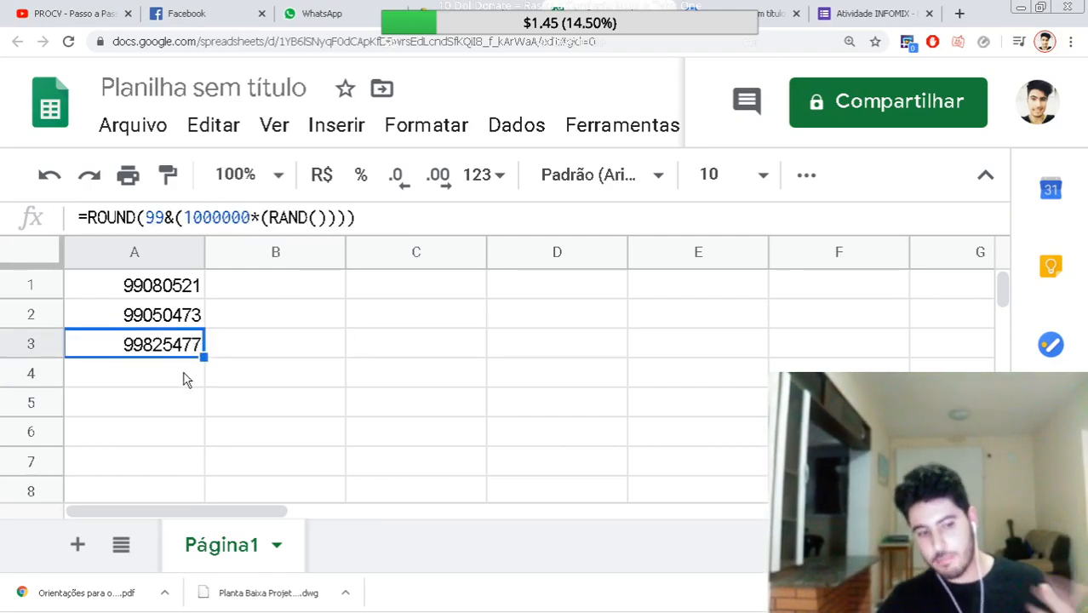
click(183, 372)
click(173, 353)
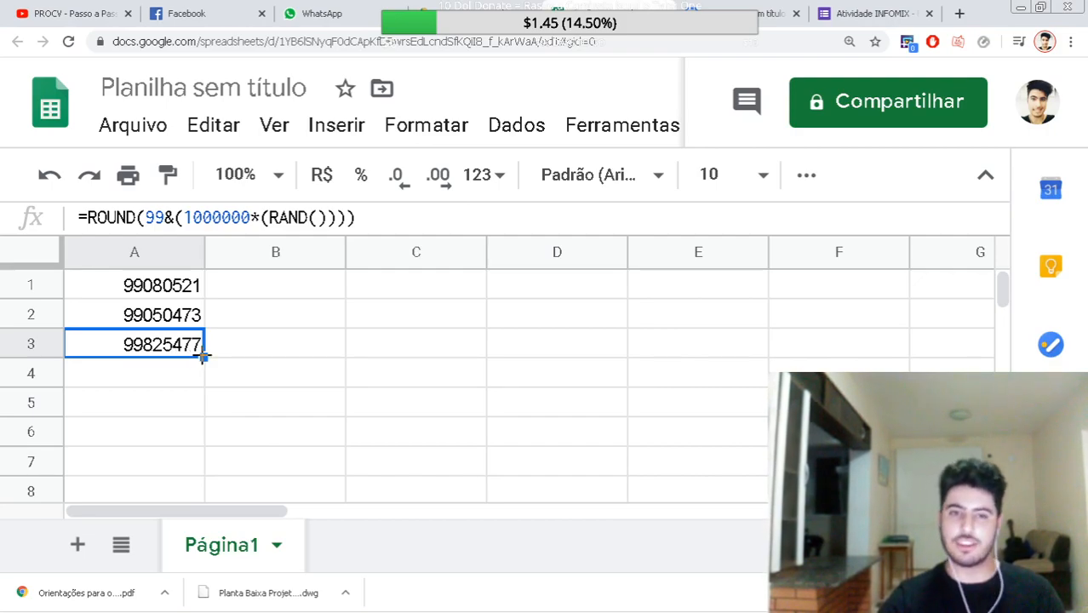
drag(204, 358, 209, 412)
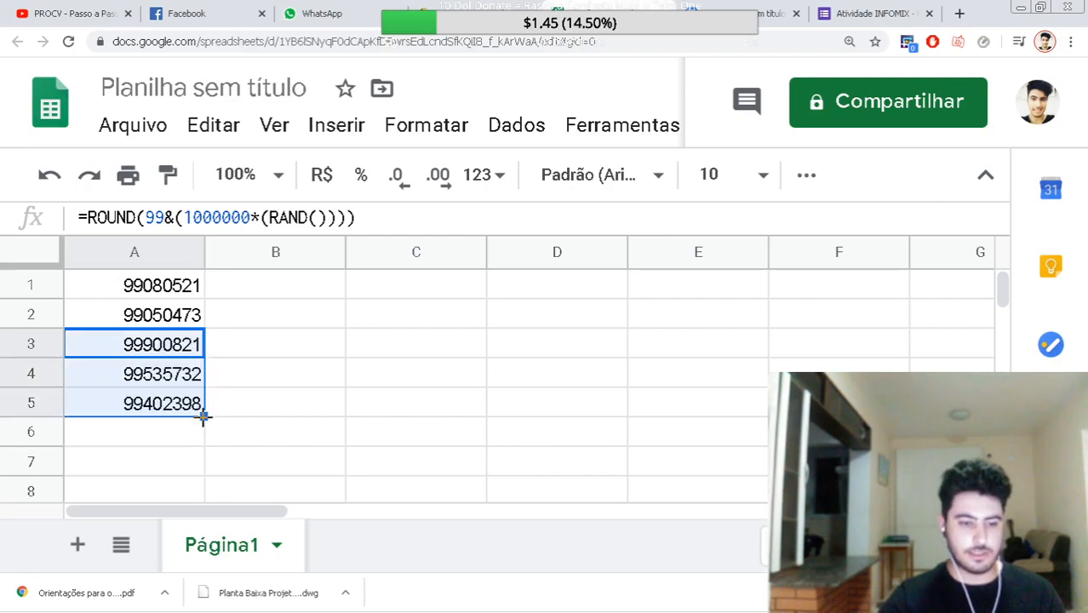
mouse_move(1001, 289)
mouse_down()
mouse_move(1002, 309)
mouse_move(1002, 298)
mouse_up()
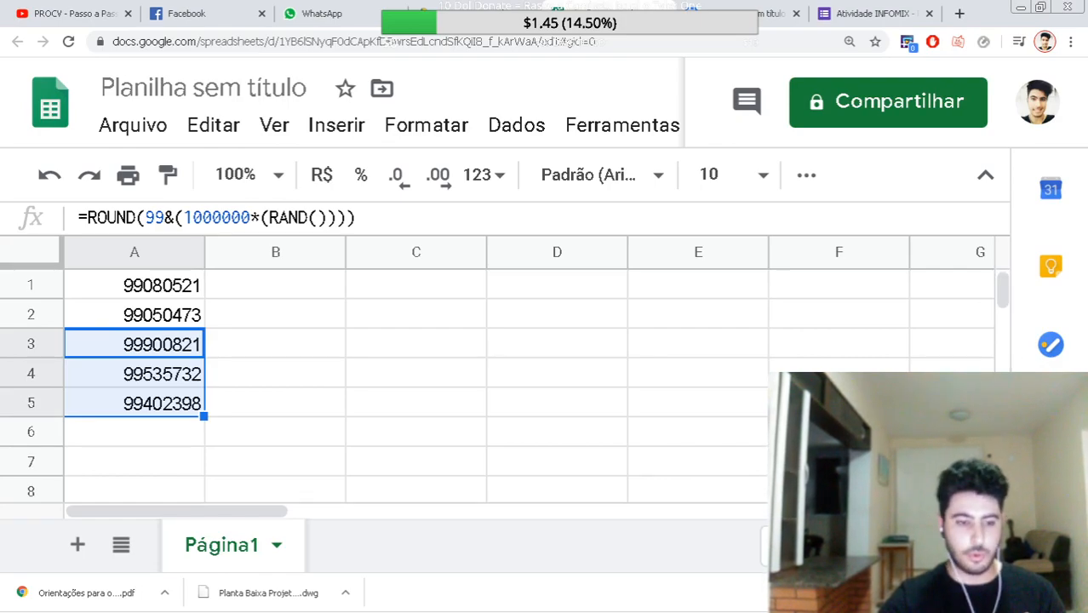
scroll(426, 374, down, 1)
drag(205, 386, 205, 479)
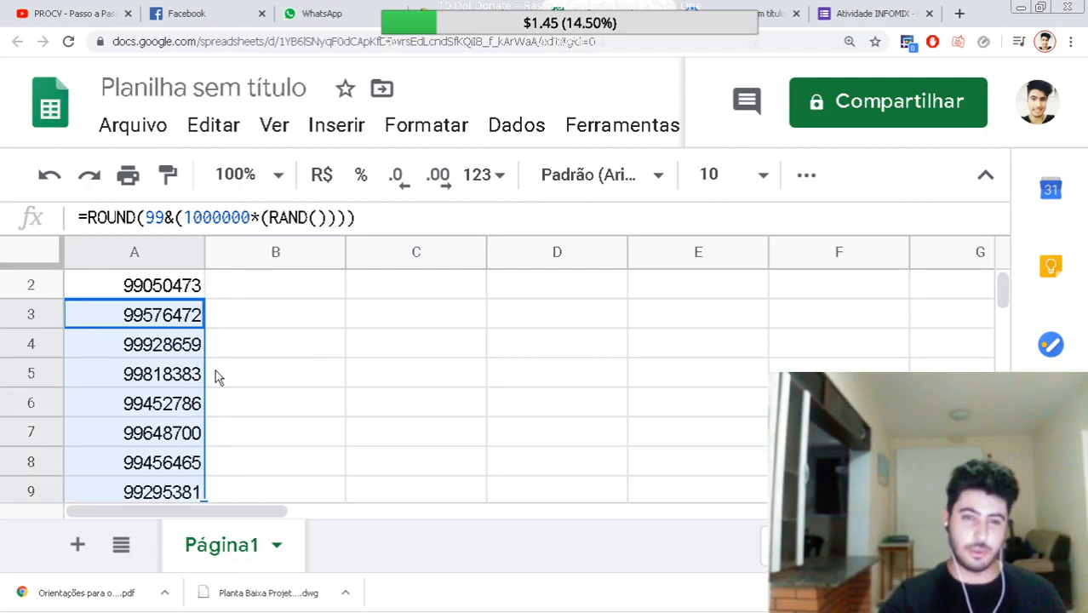
click(245, 292)
click(155, 291)
click(246, 294)
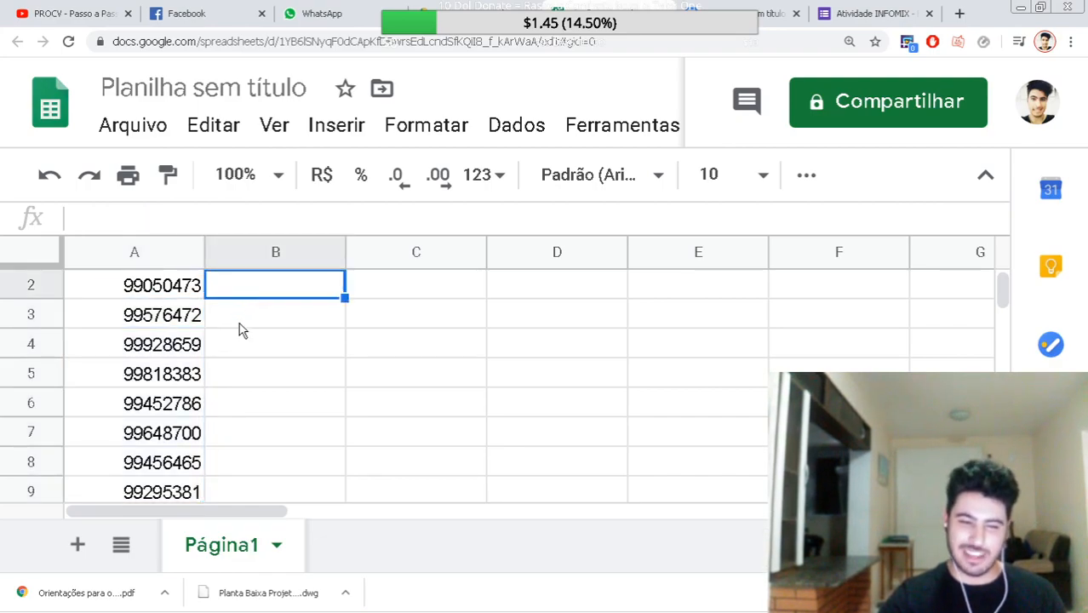
click(240, 322)
click(196, 320)
click(183, 292)
Enter the formula ="+5555"&A2 in cell B2 to put the +5555 prefix before the number in column A.
click(254, 283)
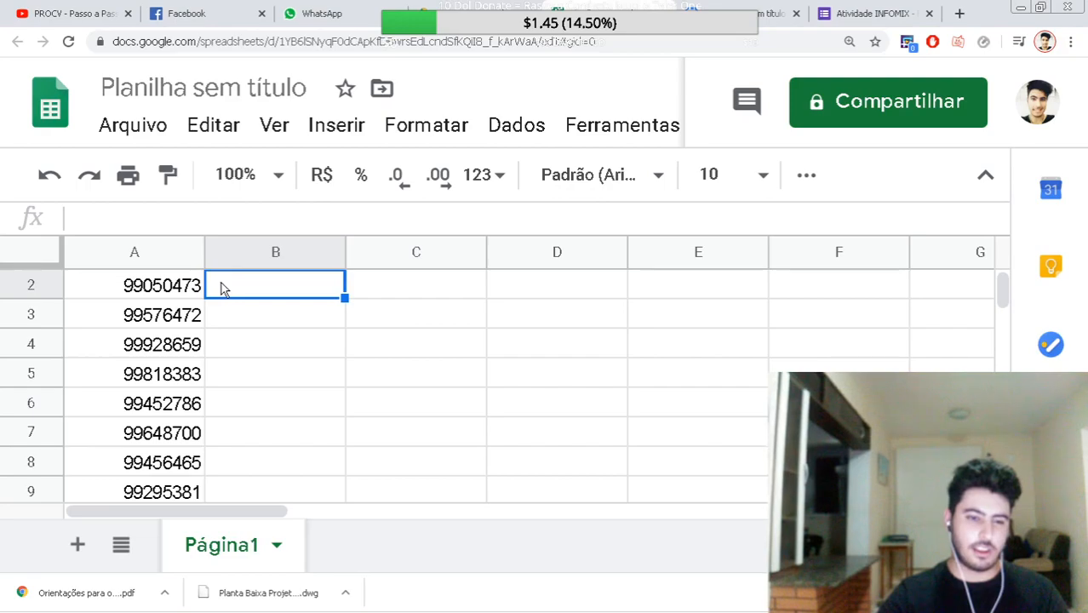
text(=)
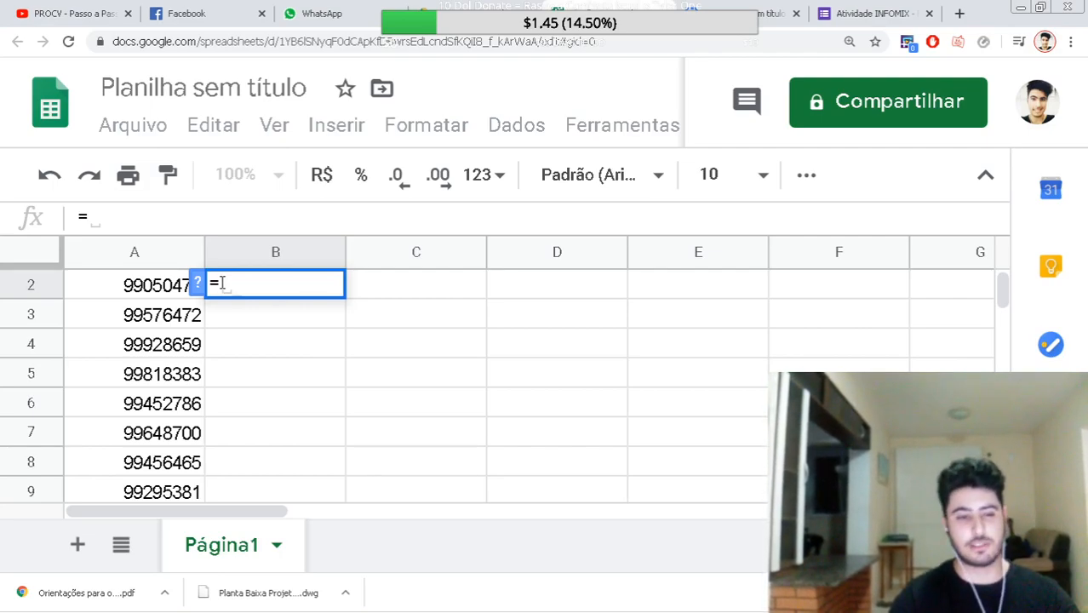
click(181, 288)
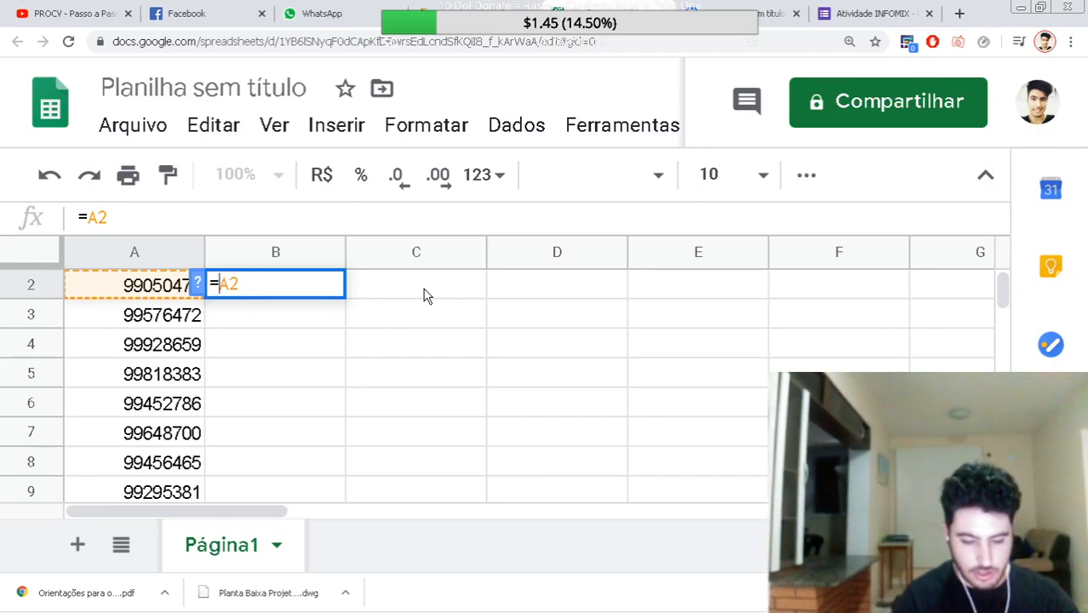
text(&)
key(Left)
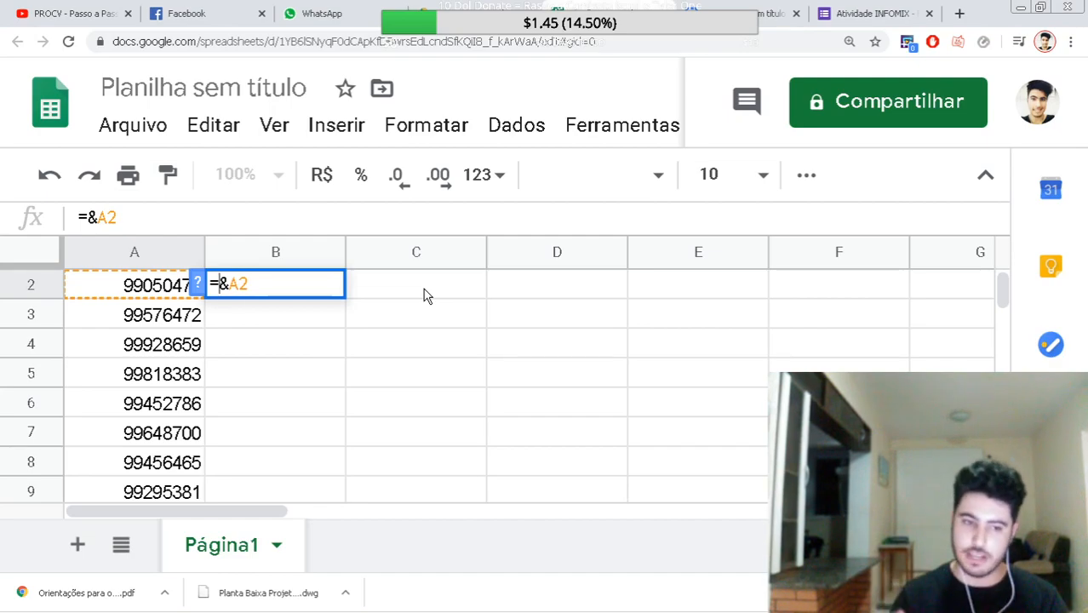
text(")
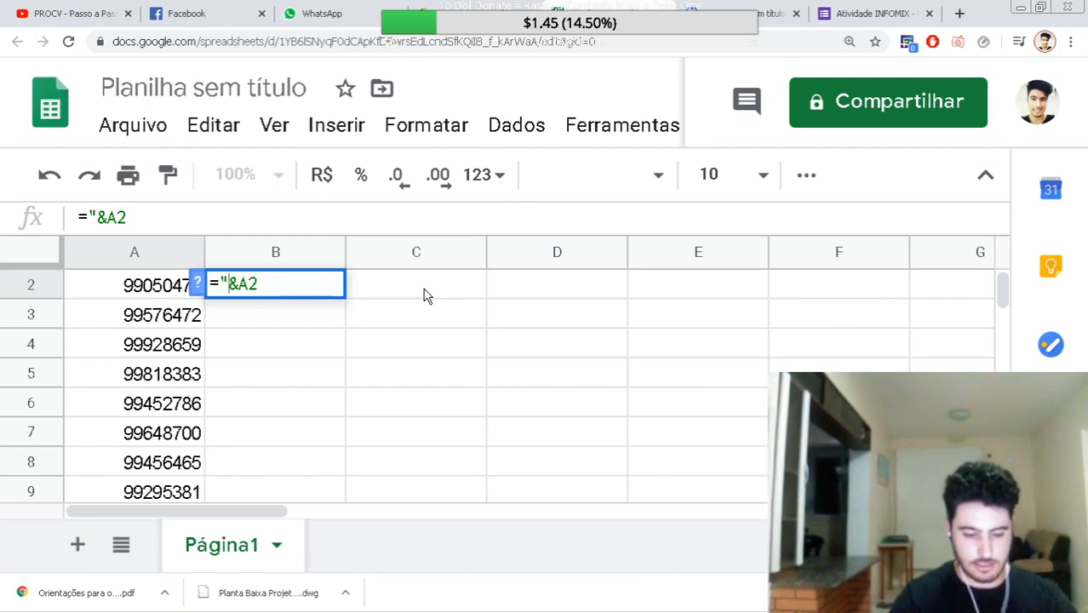
text(+)
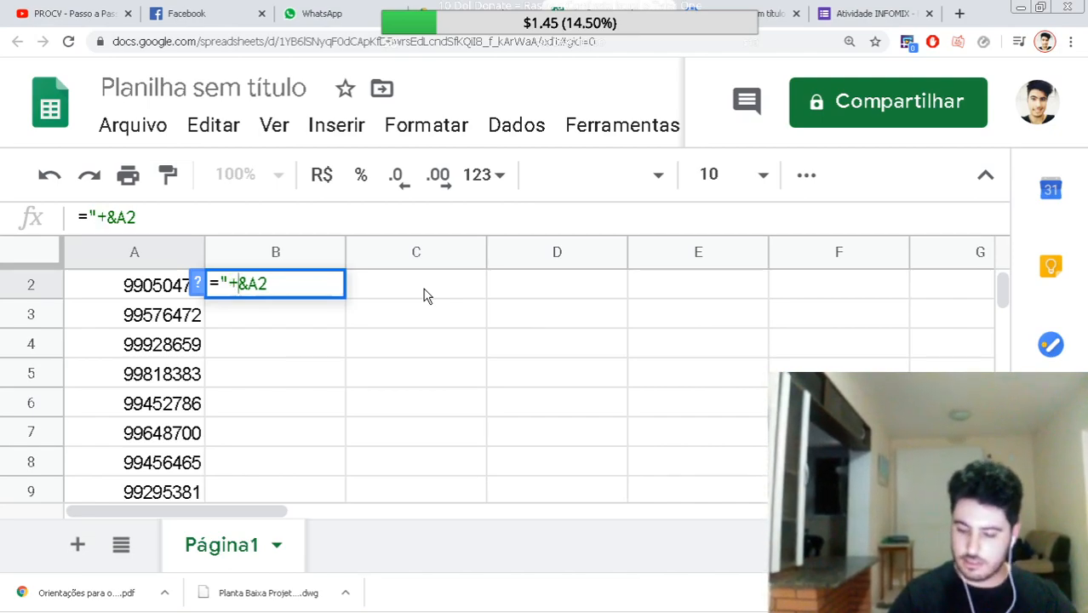
text(55)
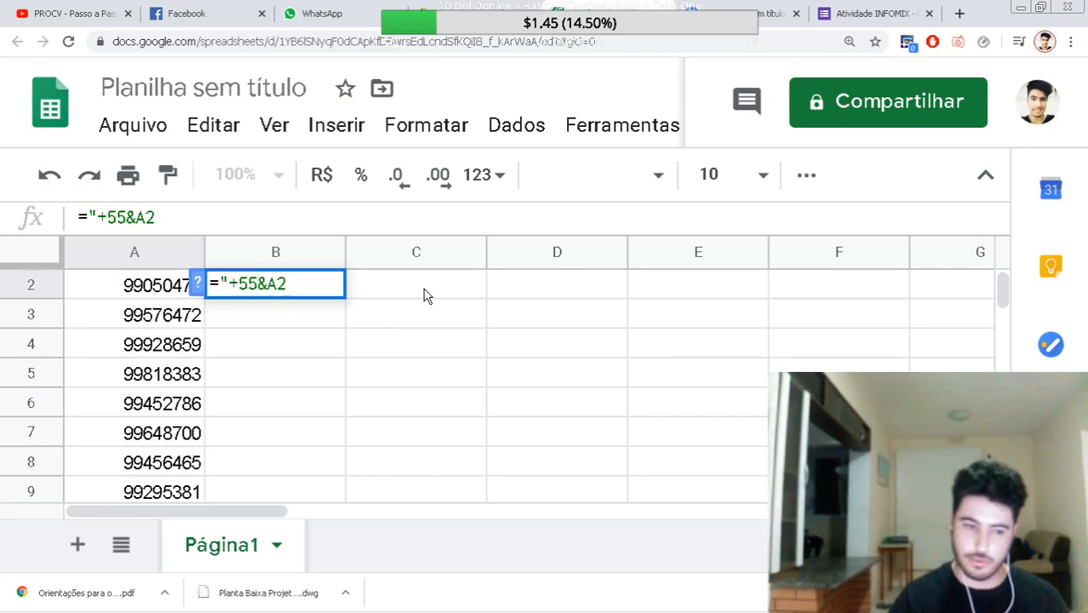
text(55)
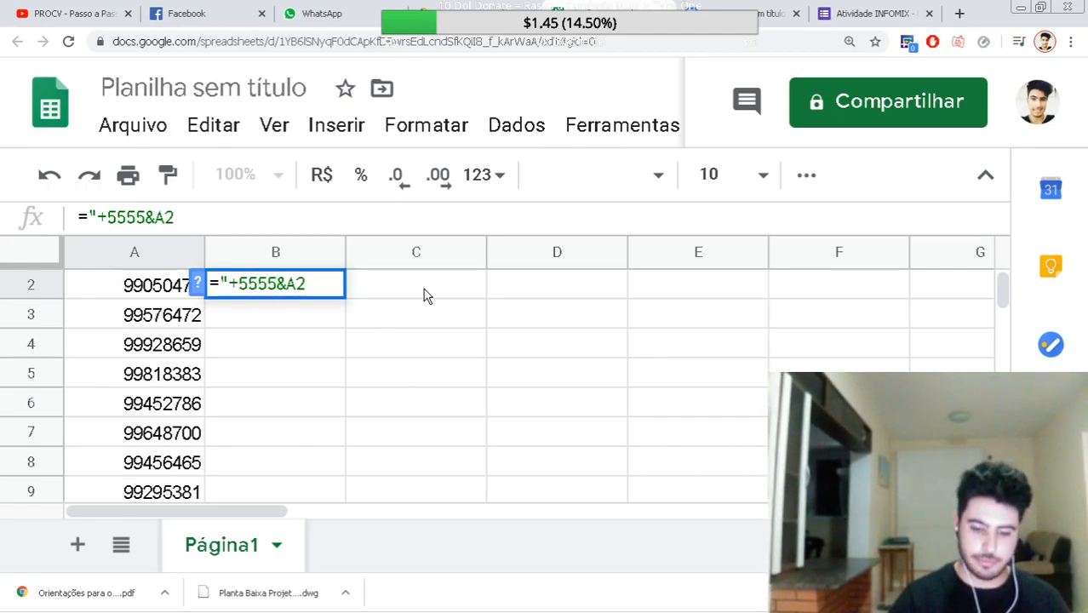
text(")
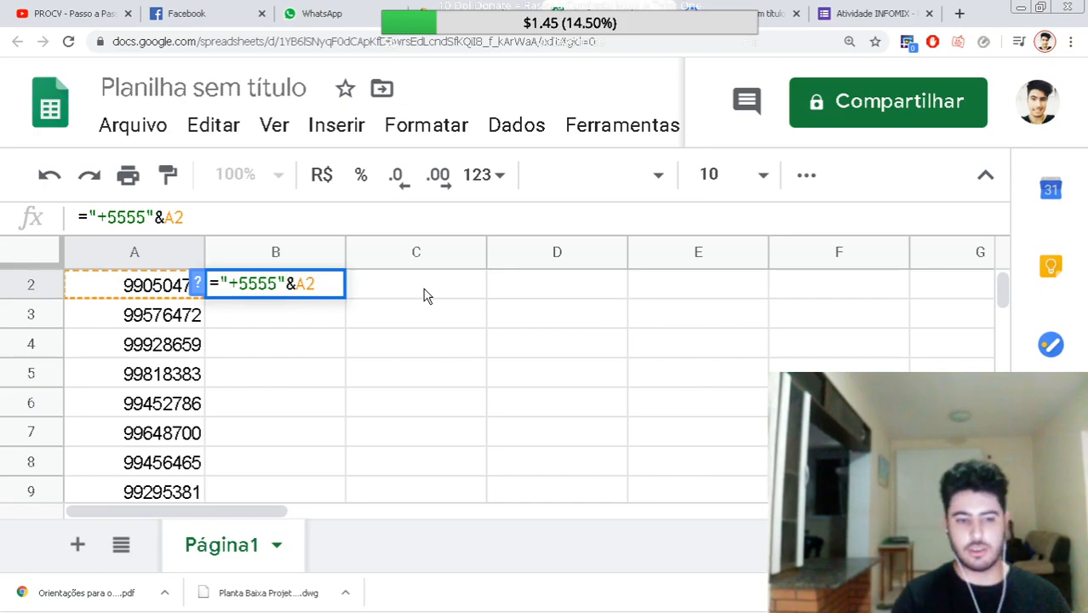
key(Return)
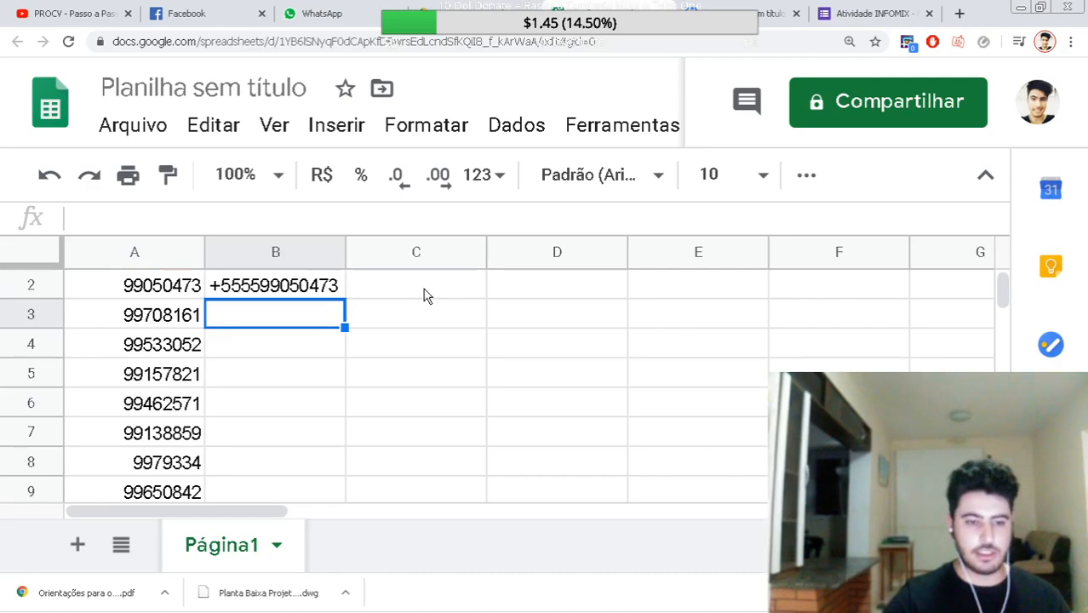
Fill the prefix formula from cell B2 down through cell B9 and look over the generated rows.
click(298, 292)
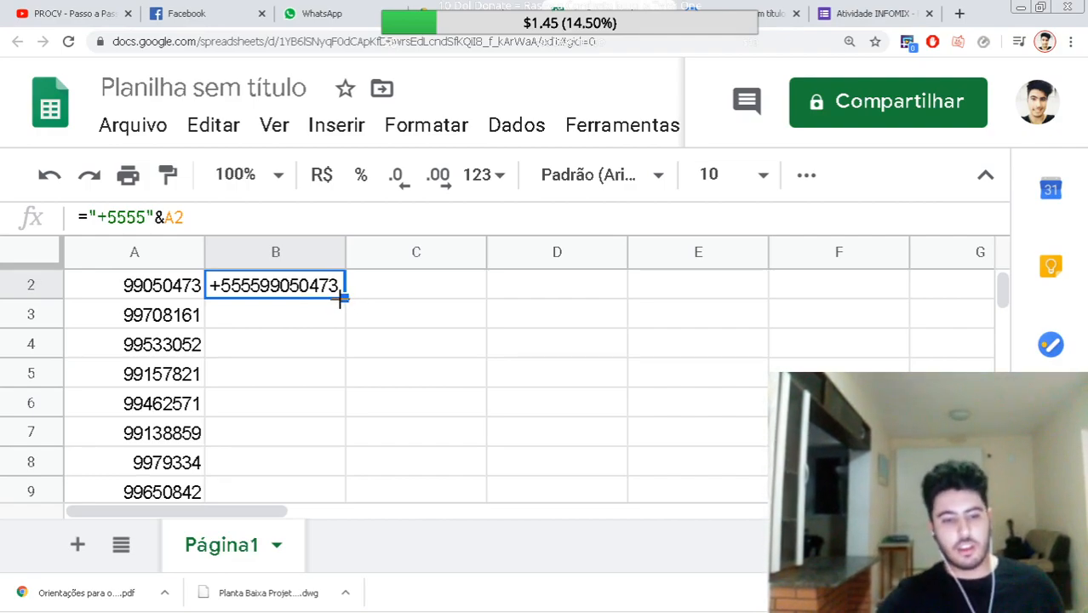
drag(345, 297, 314, 425)
scroll(314, 412, down, 3)
scroll(313, 412, up, 3)
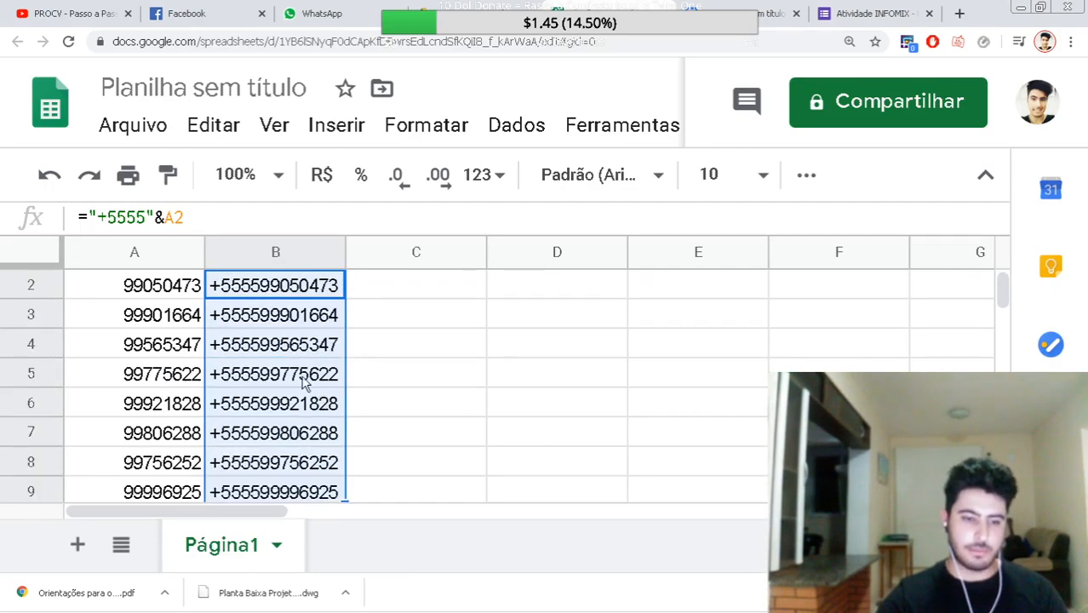
scroll(281, 375, down, 1)
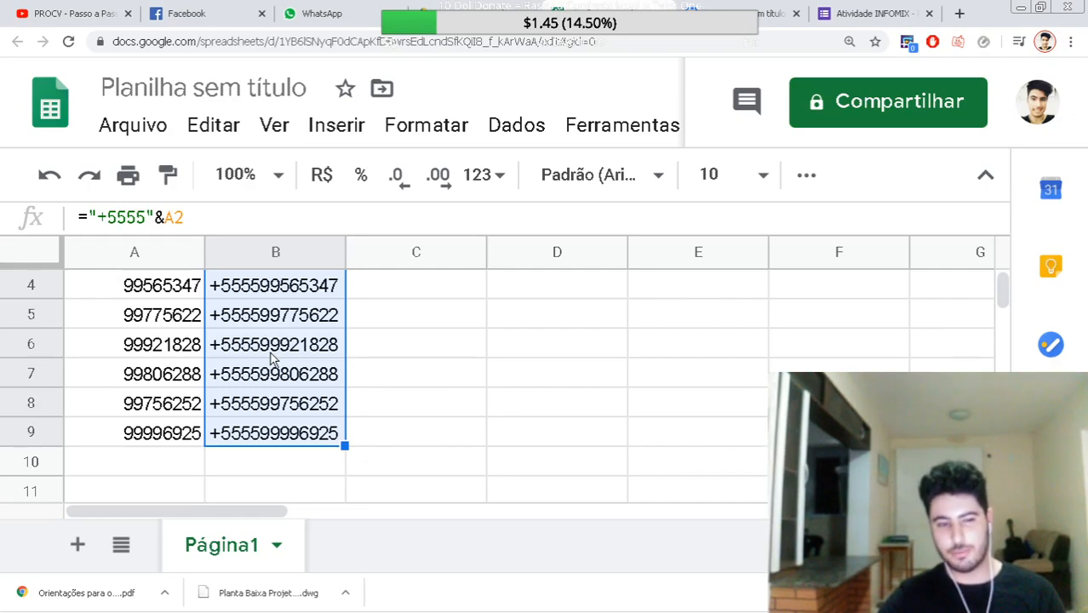
Inspect the contents of cell A1 and the formula in cell A3, leaving both unedited.
scroll(273, 362, up, 2)
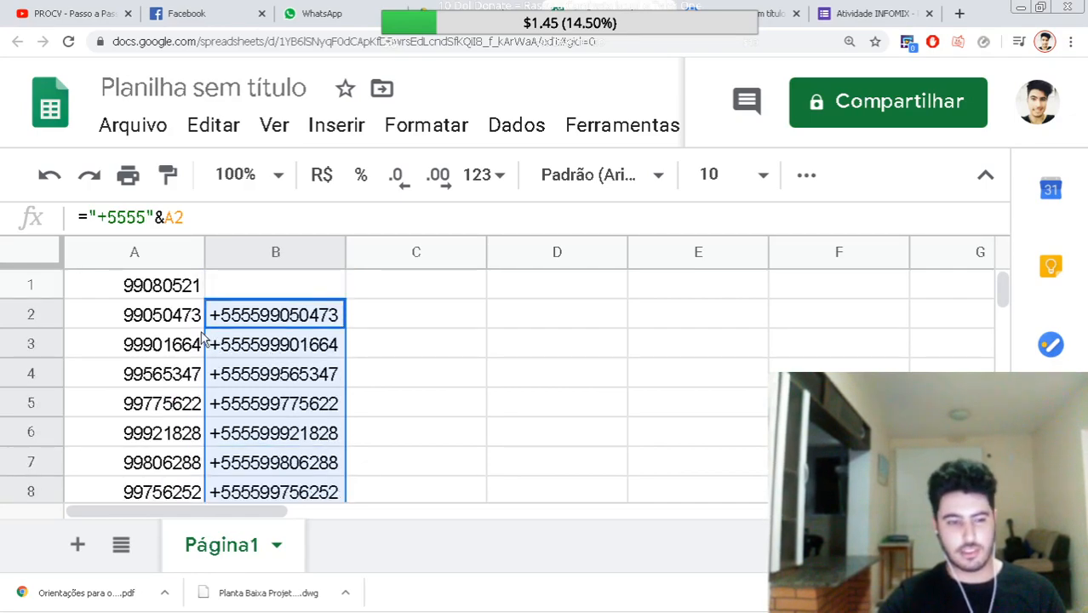
double_click(160, 288)
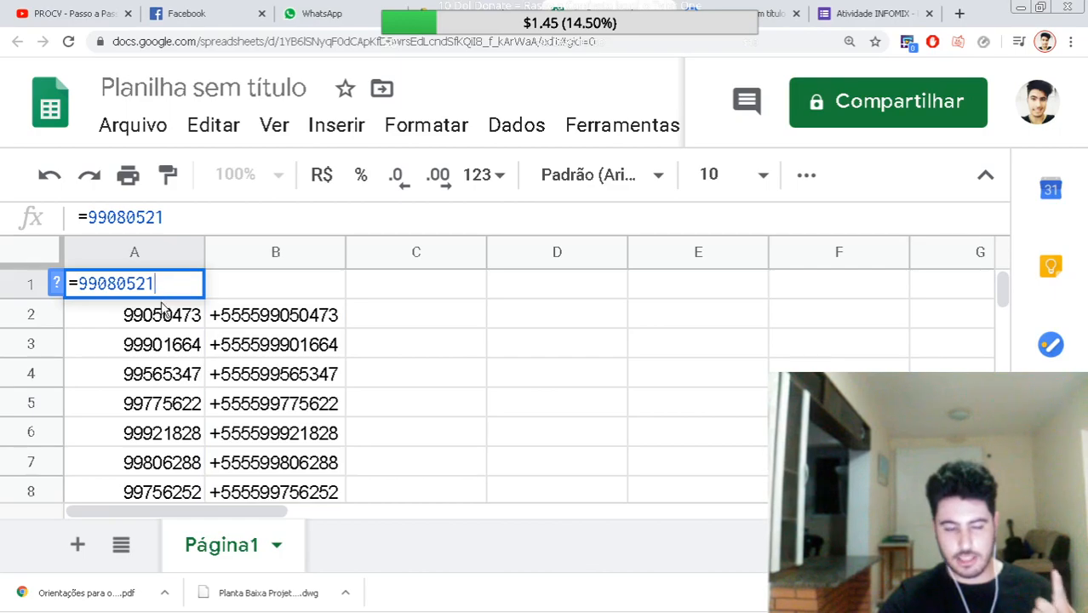
double_click(171, 351)
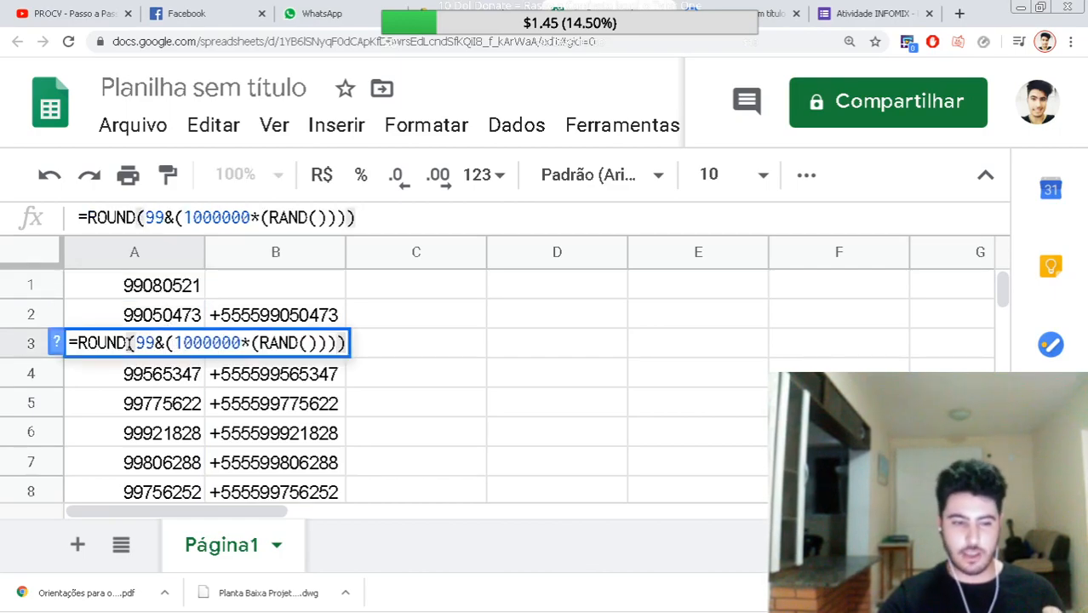
key(Escape)
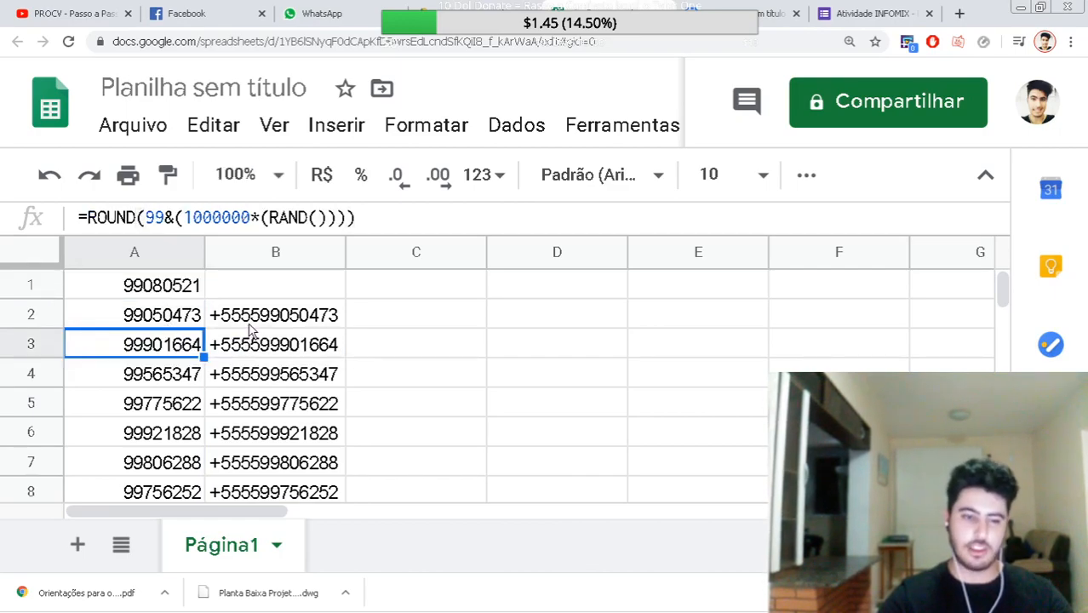
Clear the +5555 prefix formulas from column B, from cell B2 down.
click(256, 317)
mouse_move(255, 317)
mouse_down()
mouse_move(247, 543)
mouse_move(255, 267)
mouse_move(256, 314)
mouse_up()
key(Delete)
scroll(259, 320, up, 5)
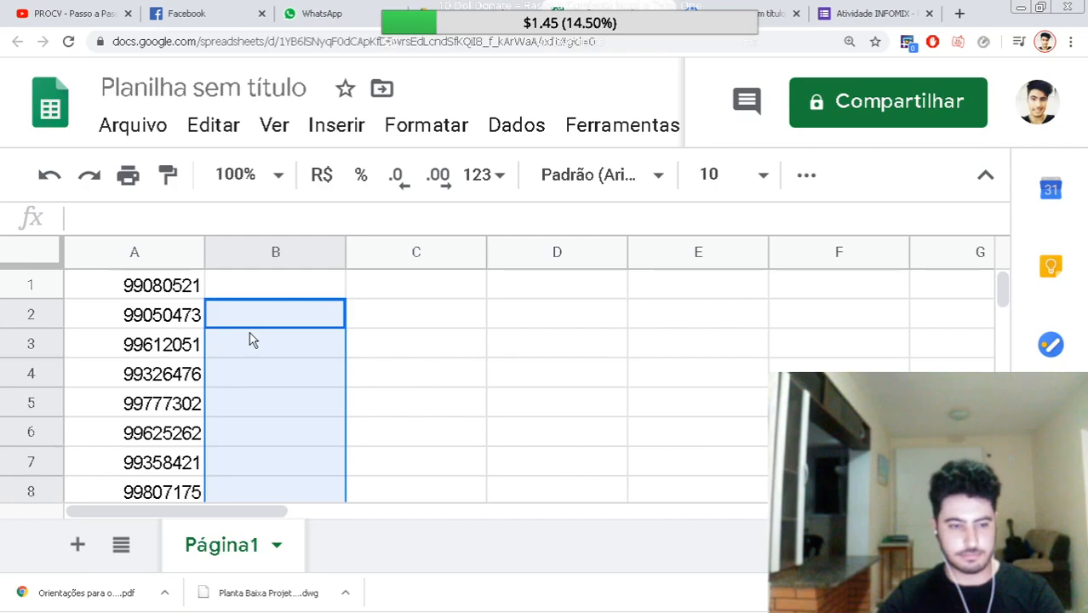
Add the prefix inside the formula in cell A3 so it reads ="+5555"&ROUND(99&(1000000*(RAND()))).
click(122, 324)
click(130, 348)
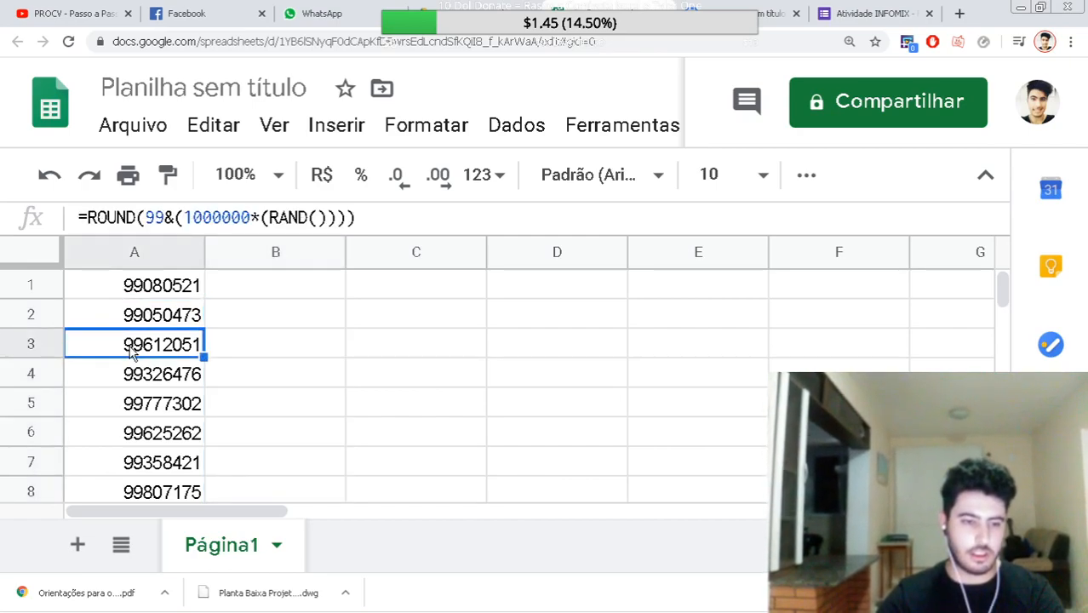
double_click(130, 351)
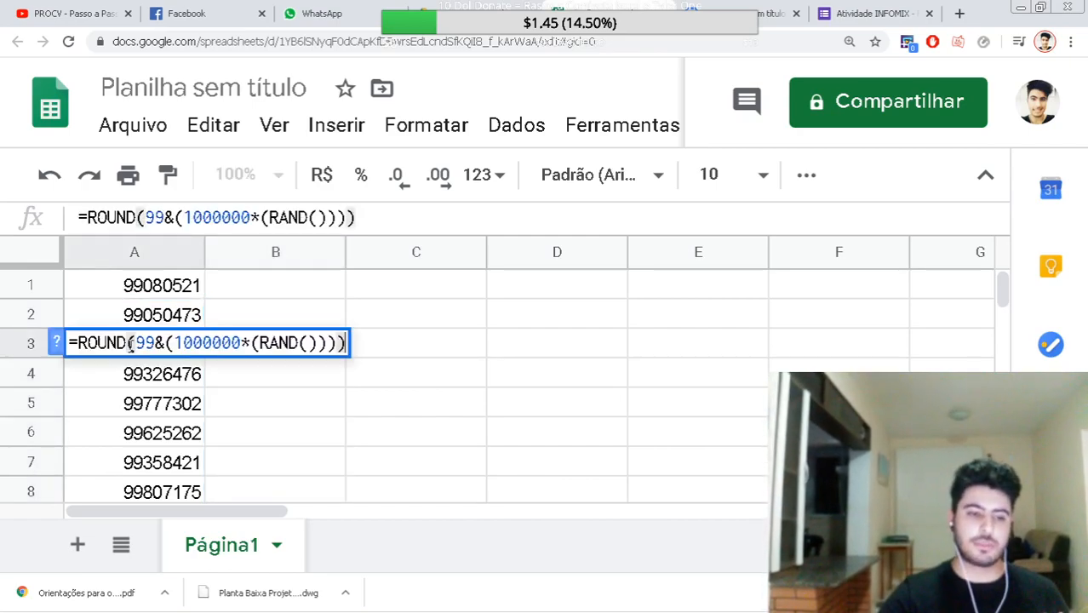
click(82, 343)
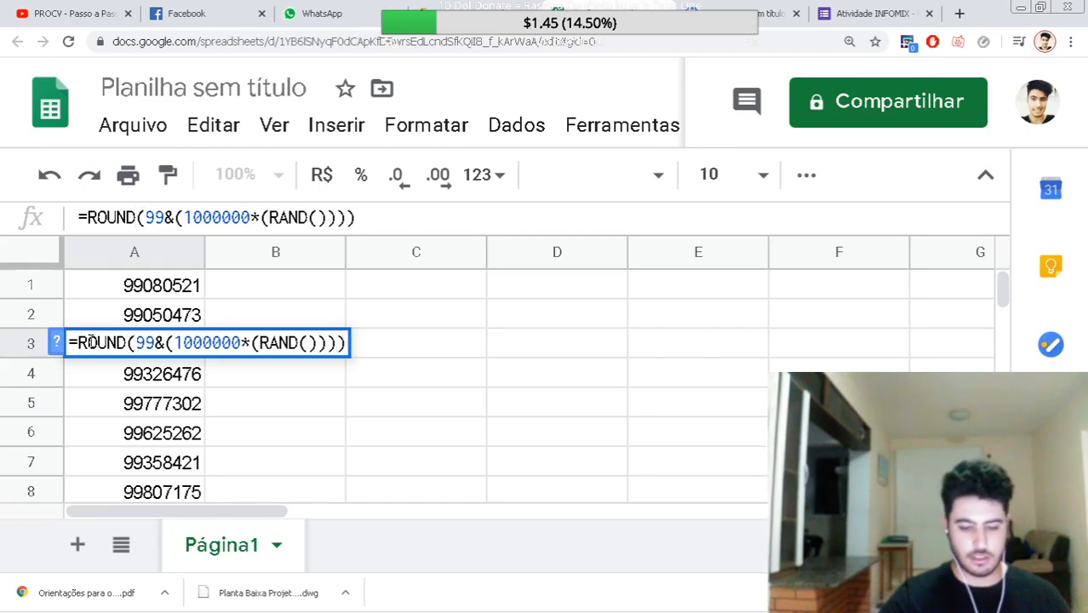
text(&)
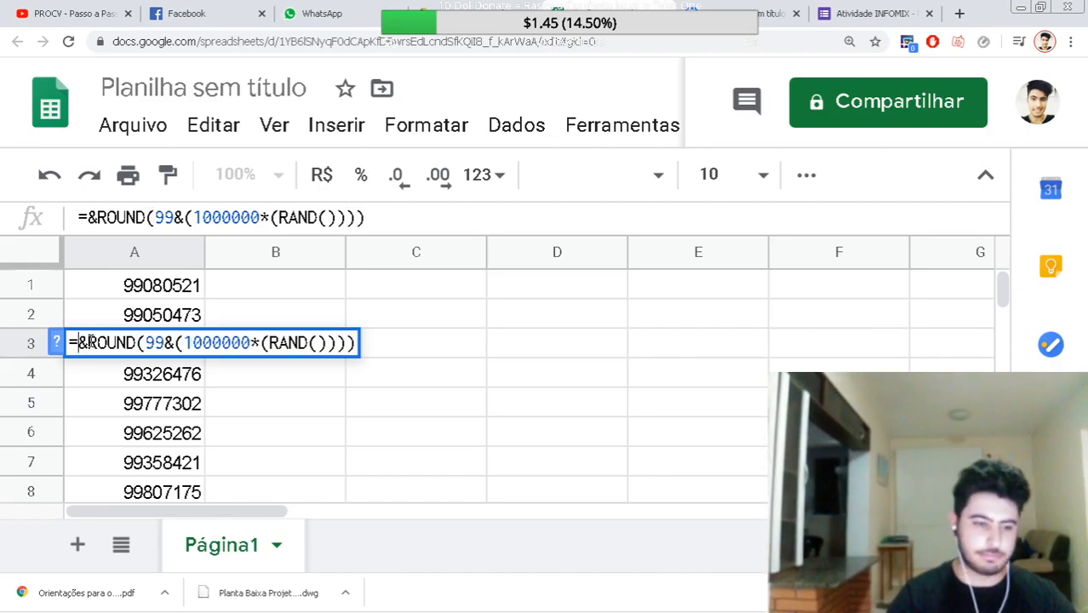
key(Left)
text(")
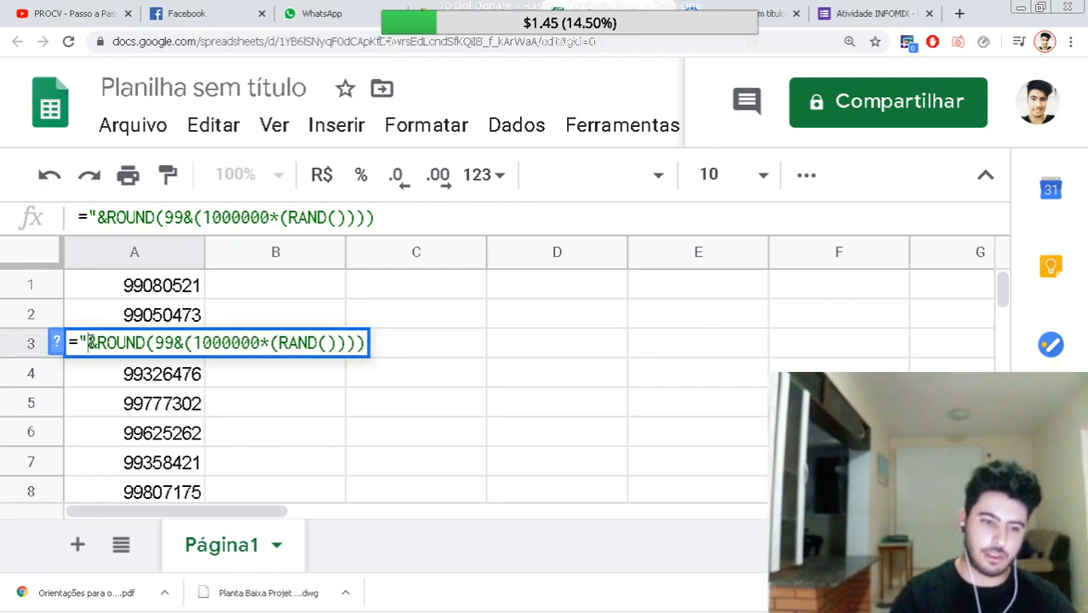
text(+55)
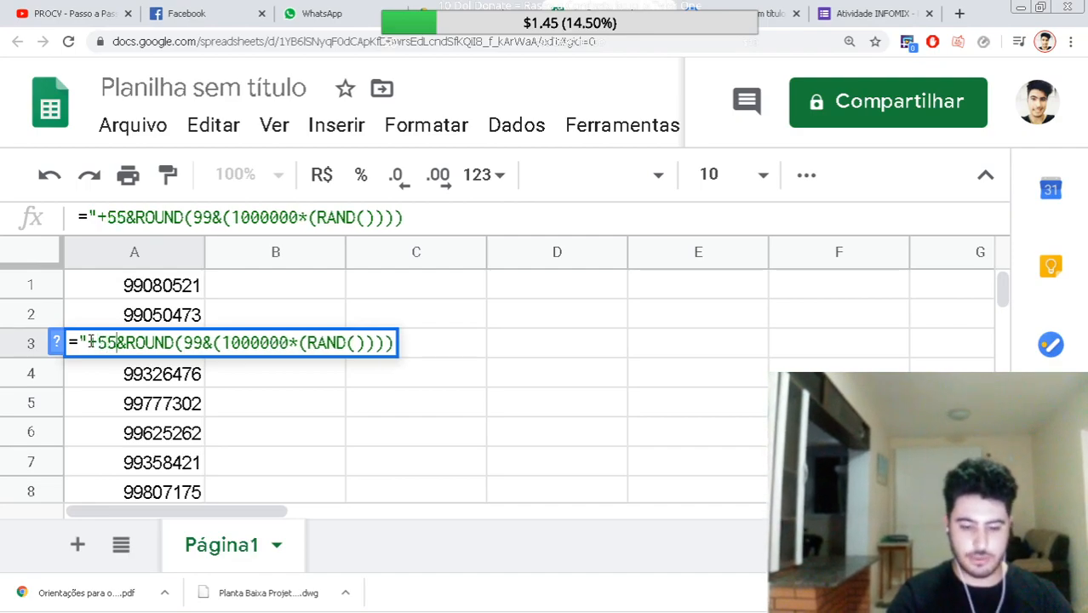
text(55)
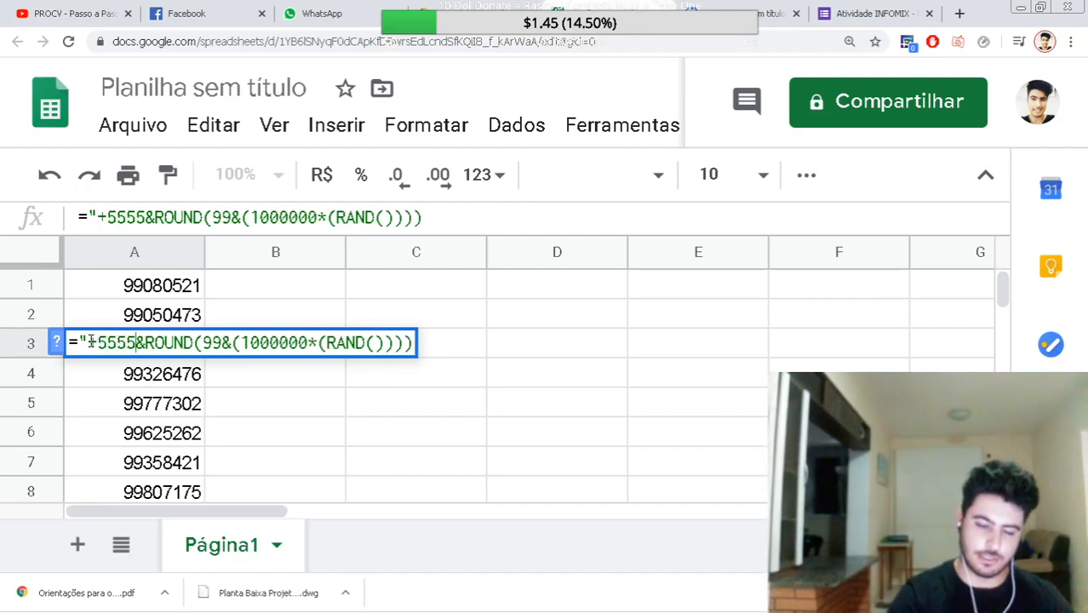
text(")
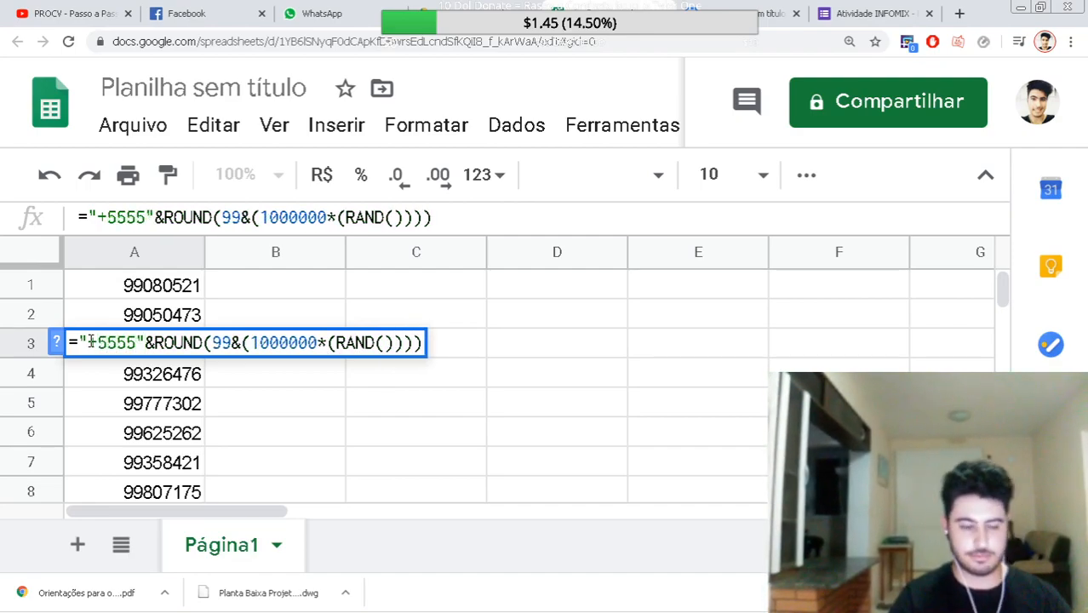
key(Return)
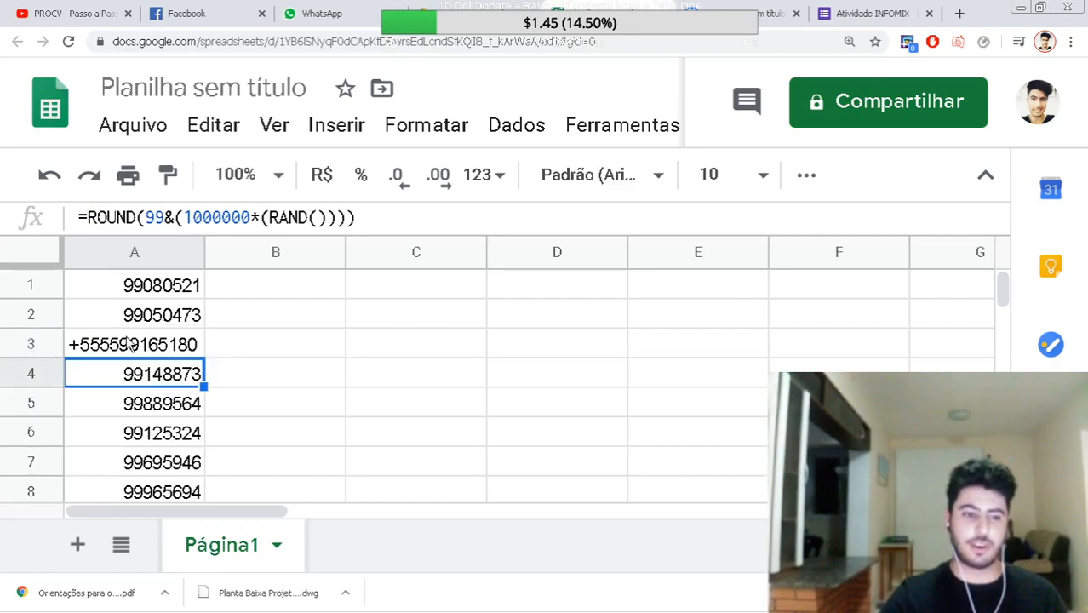
Fill the prefixed ROUND formula from cell A3 down column A through at least row 10 and look over the generated numbers.
click(130, 344)
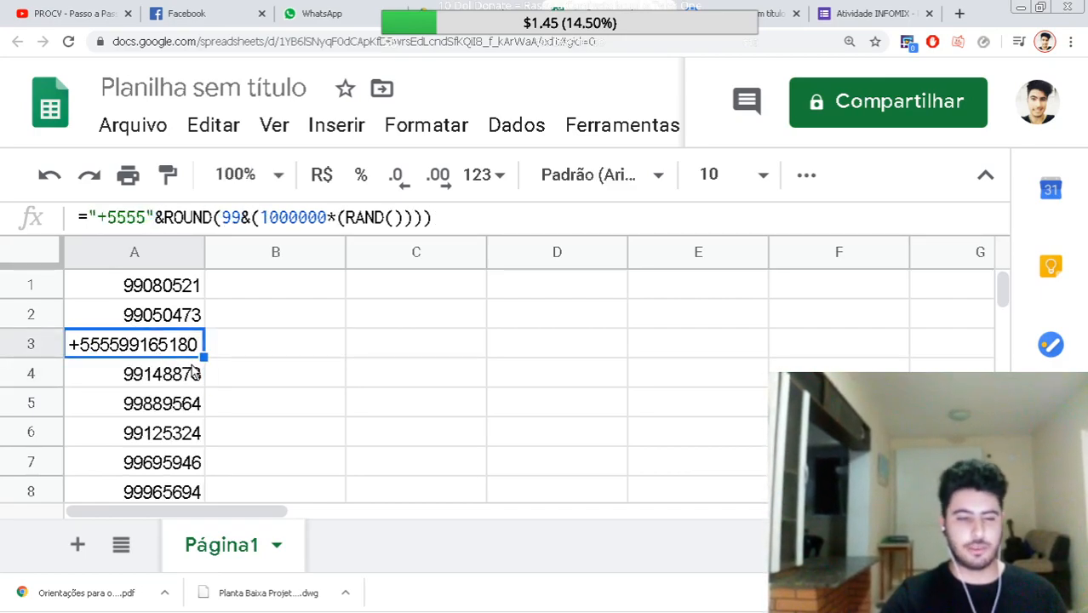
drag(204, 358, 192, 305)
scroll(188, 358, up, 5)
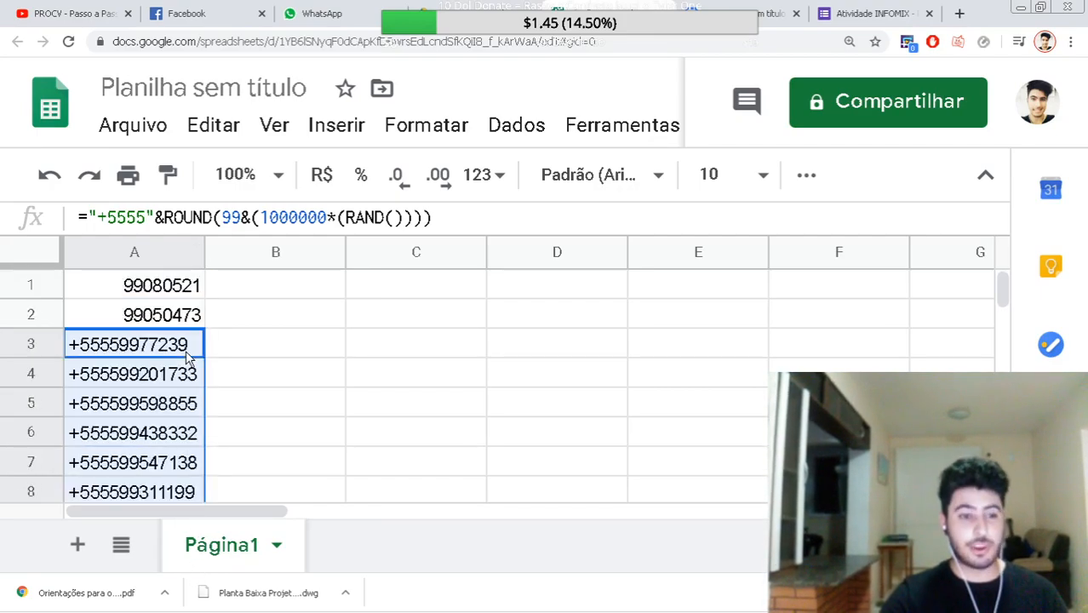
scroll(187, 358, down, 1)
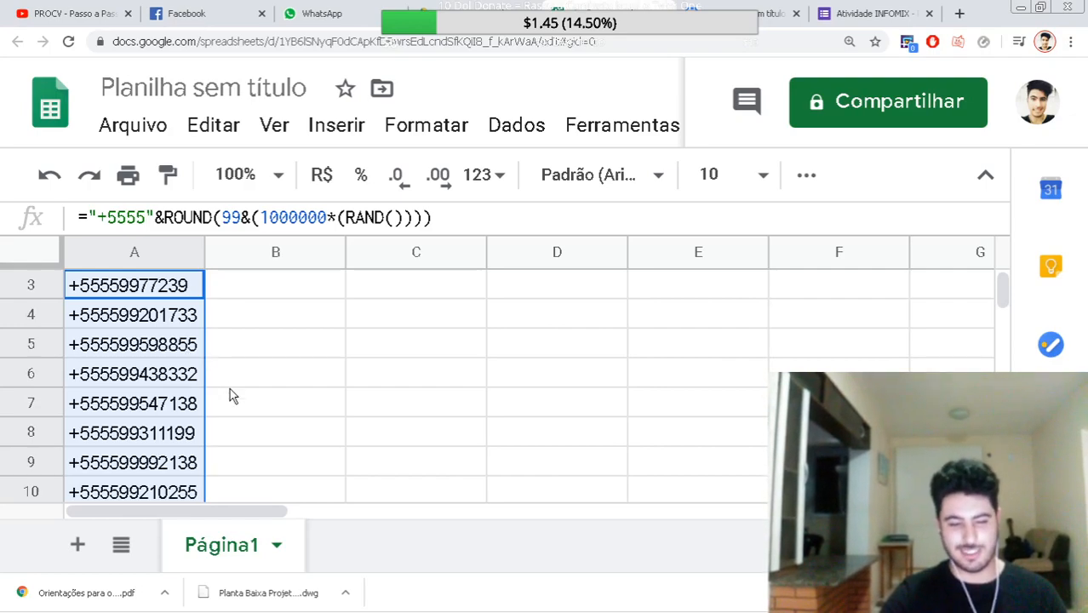
mouse_move(320, 610)
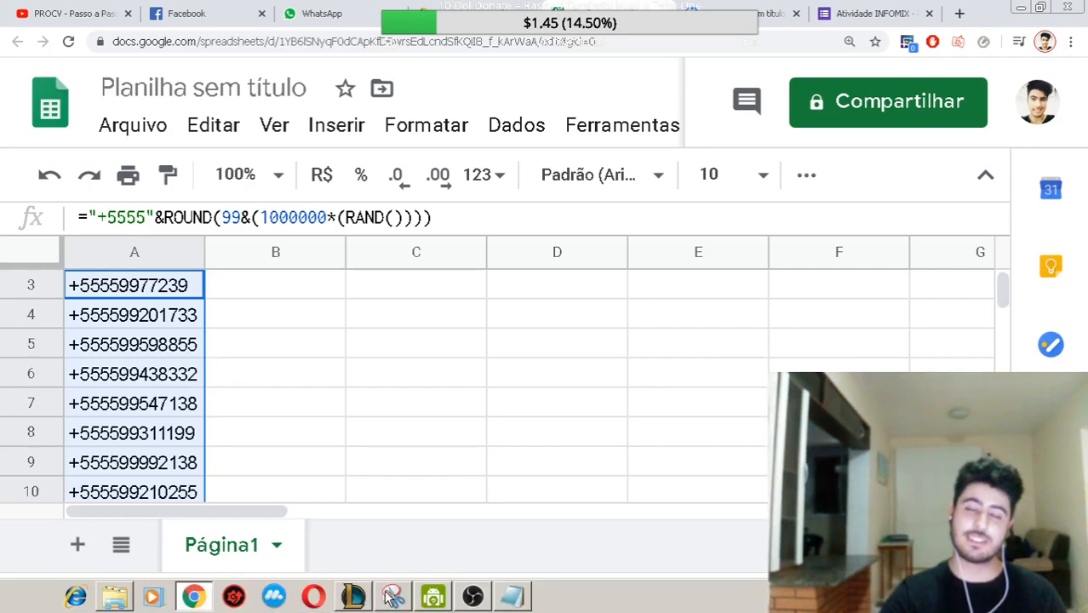